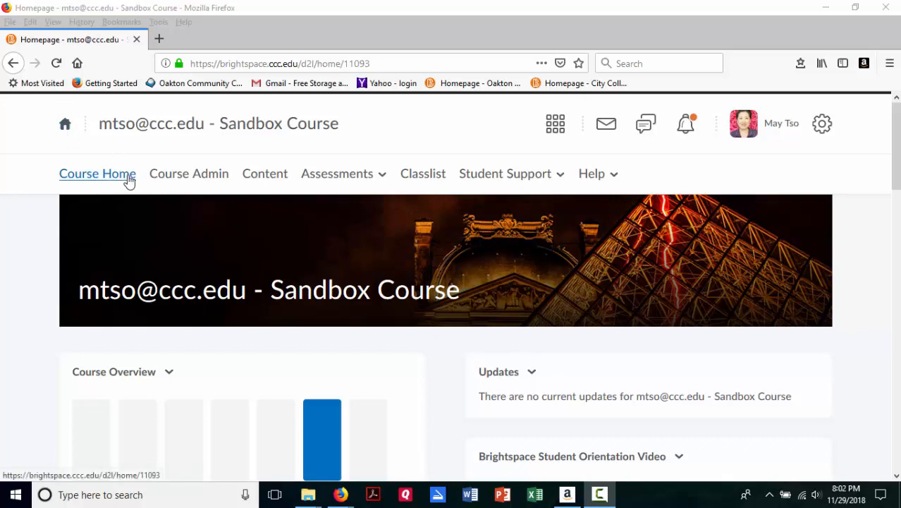
# Step: Open the grade book of the Sandbox Course and look over its grade items and student list
pyautogui.click(317, 181)
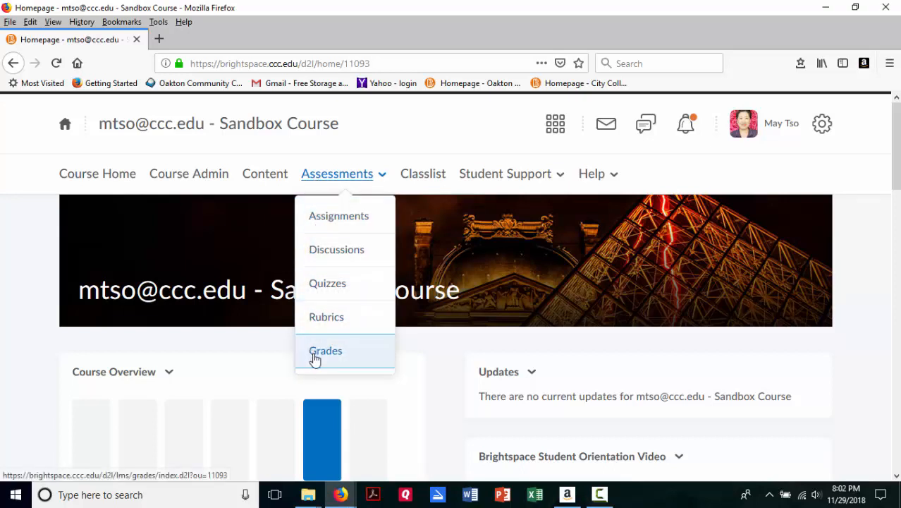
pyautogui.click(316, 356)
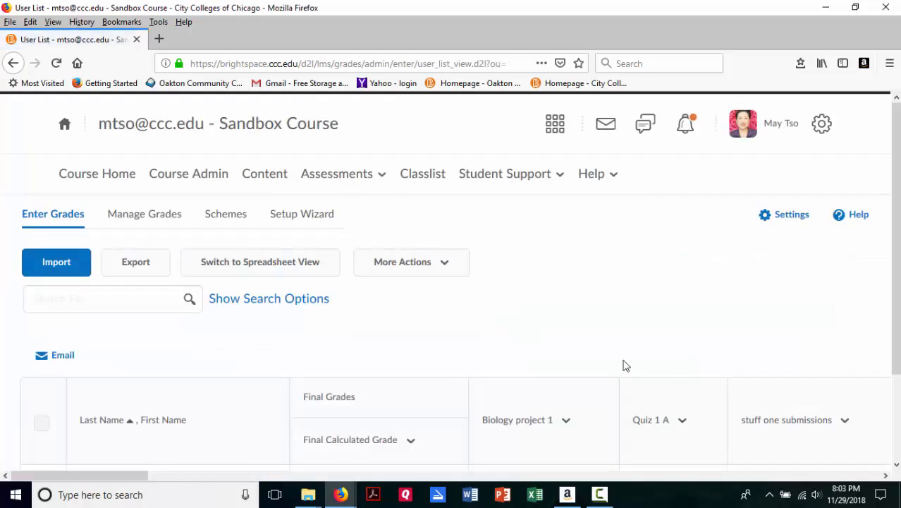
pyautogui.scroll(-1, 622, 365)
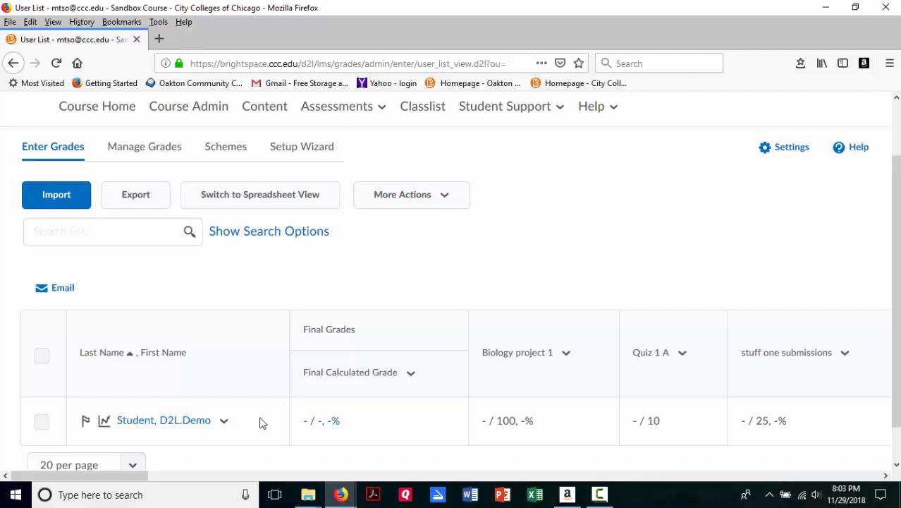
pyautogui.scroll(-1, 258, 421)
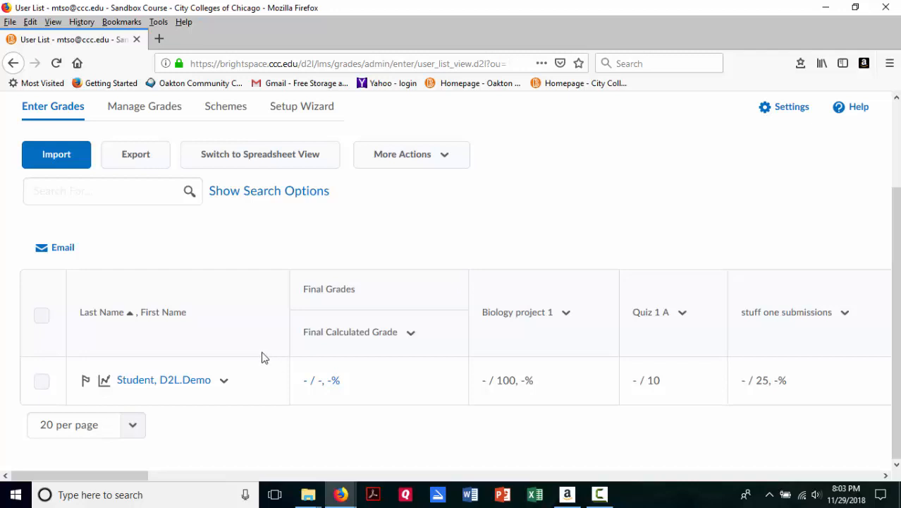
pyautogui.scroll(3, 258, 347)
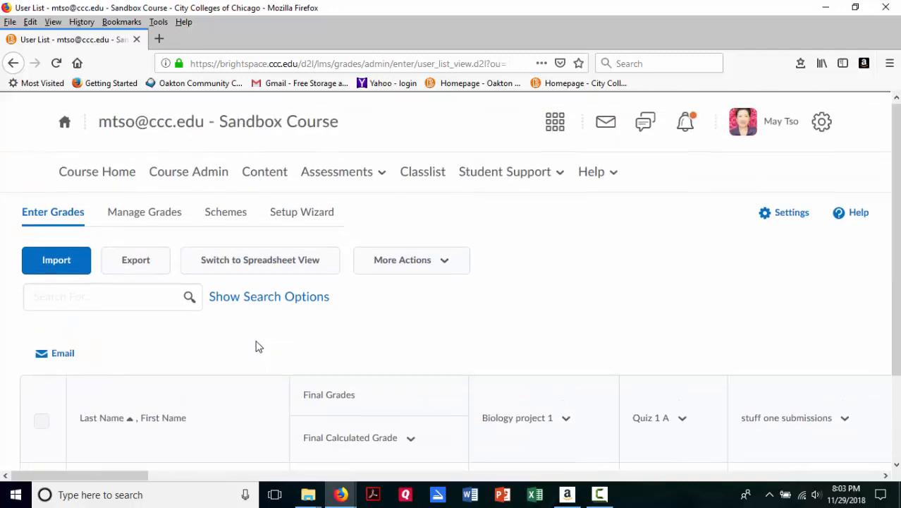
# Step: Open the grade book of the Fall 2018 BIOLOGY 121 HYB WR course and examine how the students' grades are displayed
pyautogui.click(64, 124)
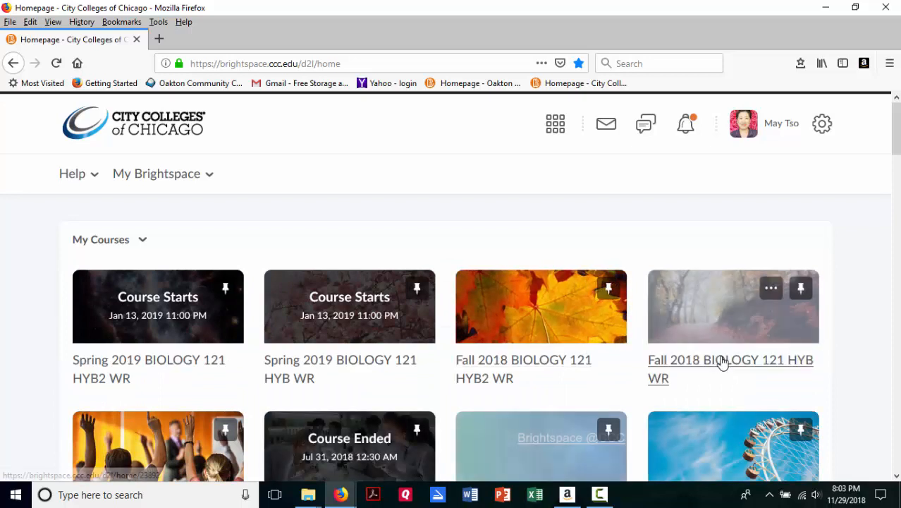
pyautogui.click(705, 363)
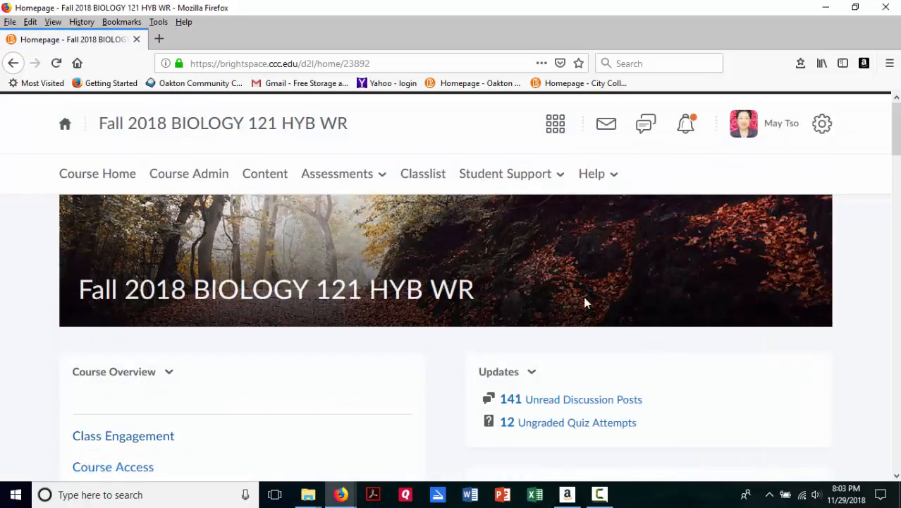
pyautogui.click(358, 176)
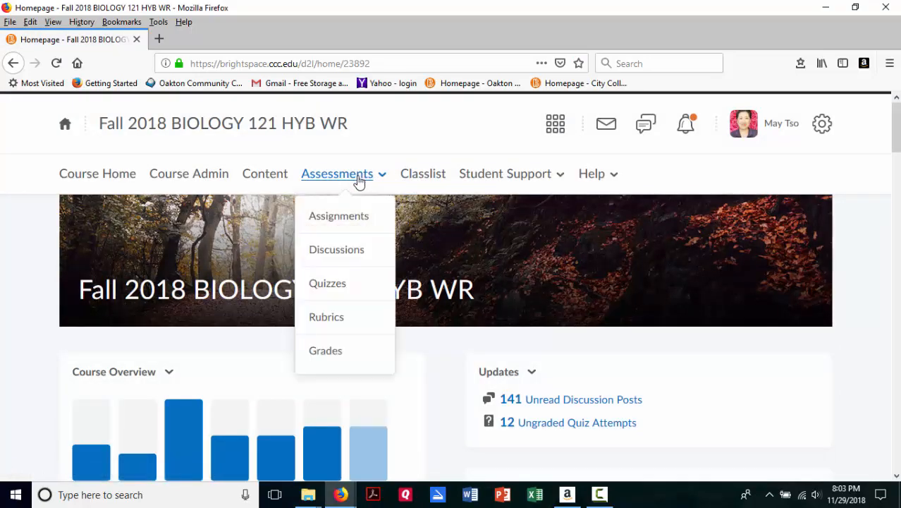
pyautogui.click(315, 355)
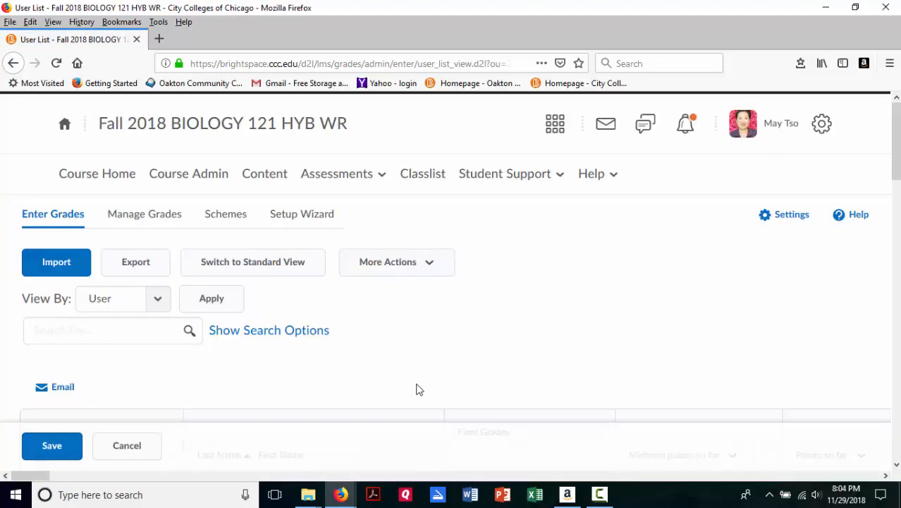
pyautogui.scroll(-5, 419, 389)
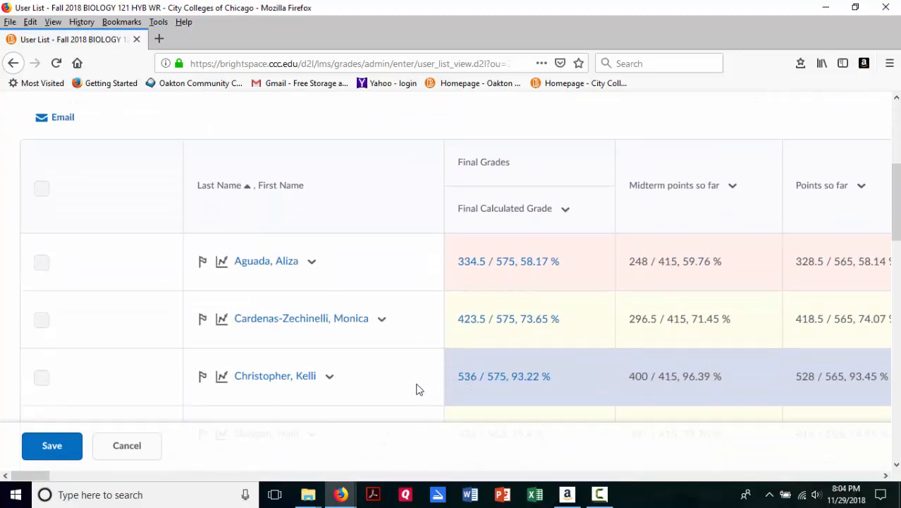
pyautogui.scroll(-2, 419, 390)
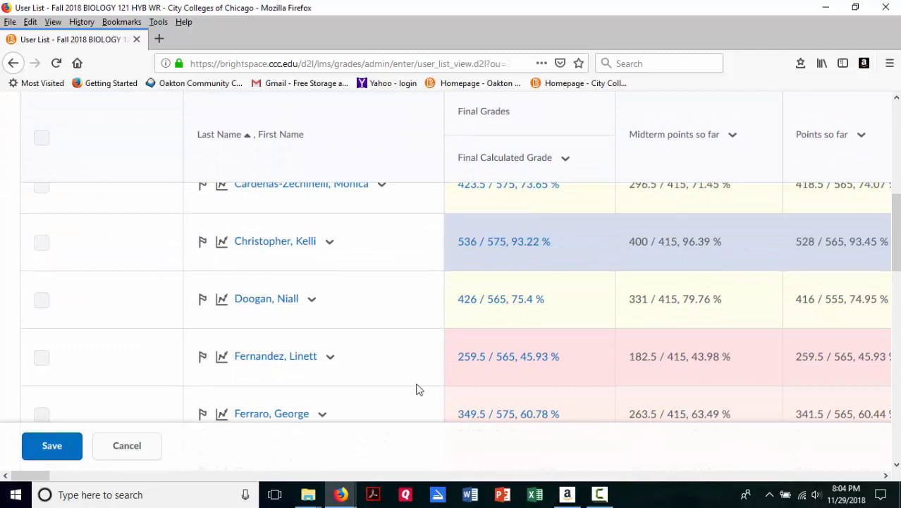
pyautogui.scroll(5, 419, 390)
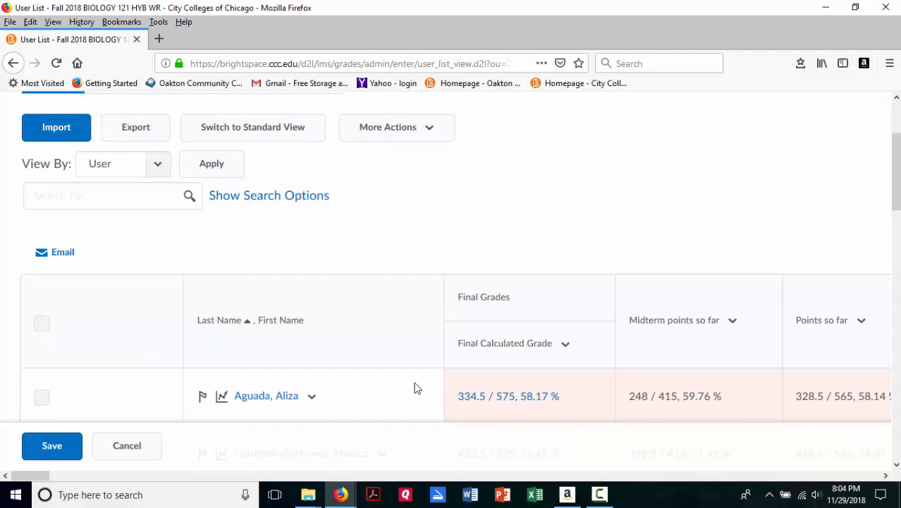
pyautogui.scroll(1, 417, 389)
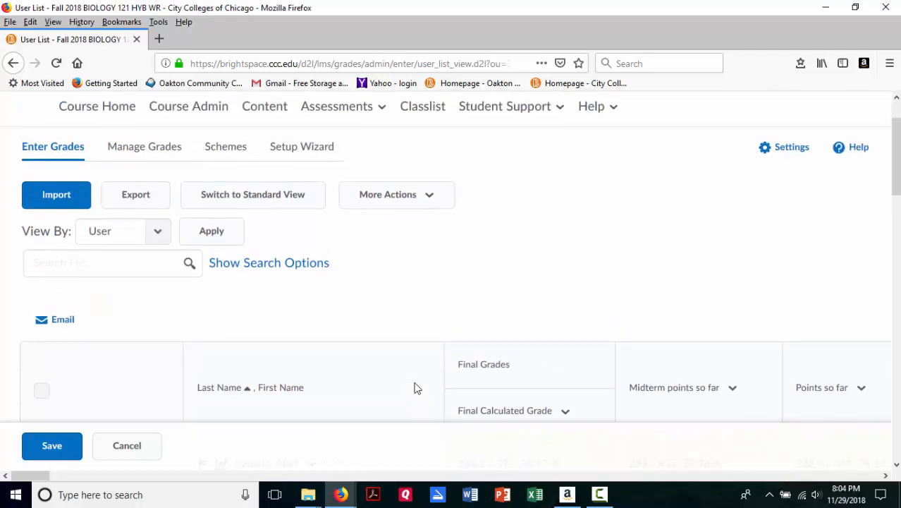
pyautogui.scroll(1, 416, 388)
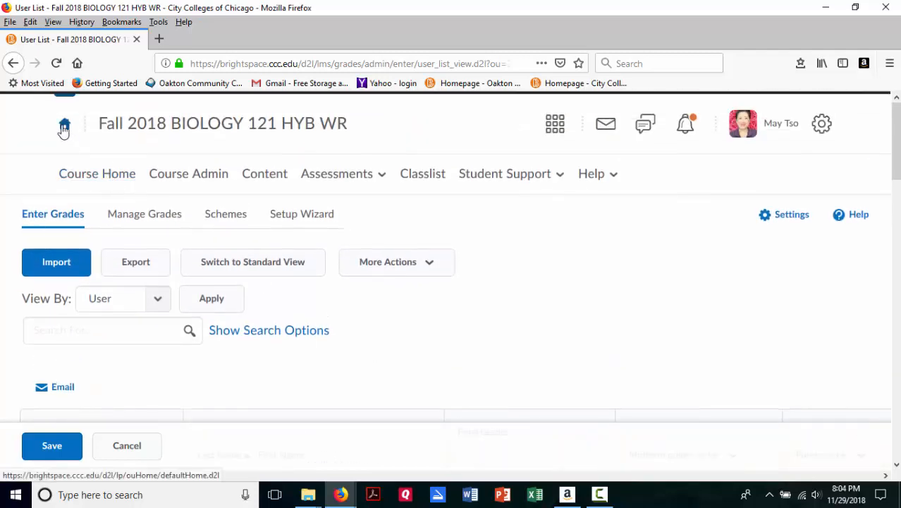
# Step: Return to the Sandbox Course from the course list and open its grade book
pyautogui.click(63, 127)
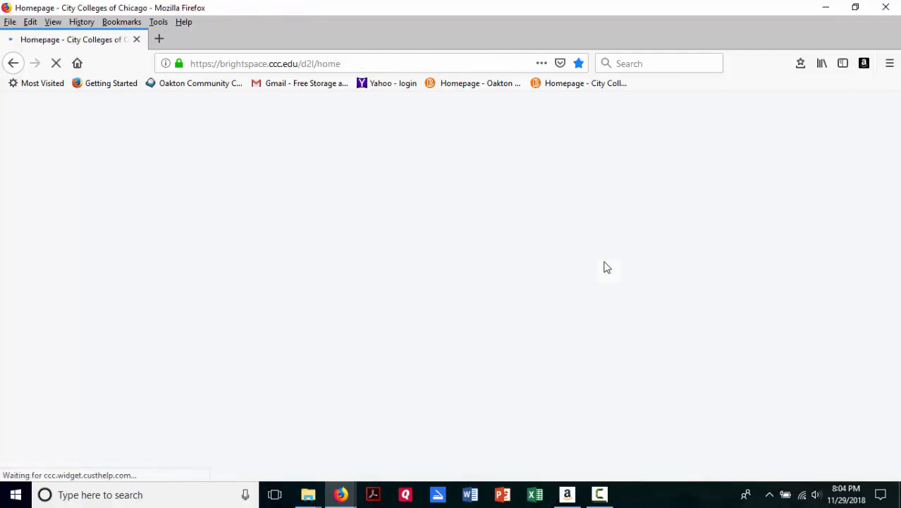
pyautogui.scroll(-2, 603, 266)
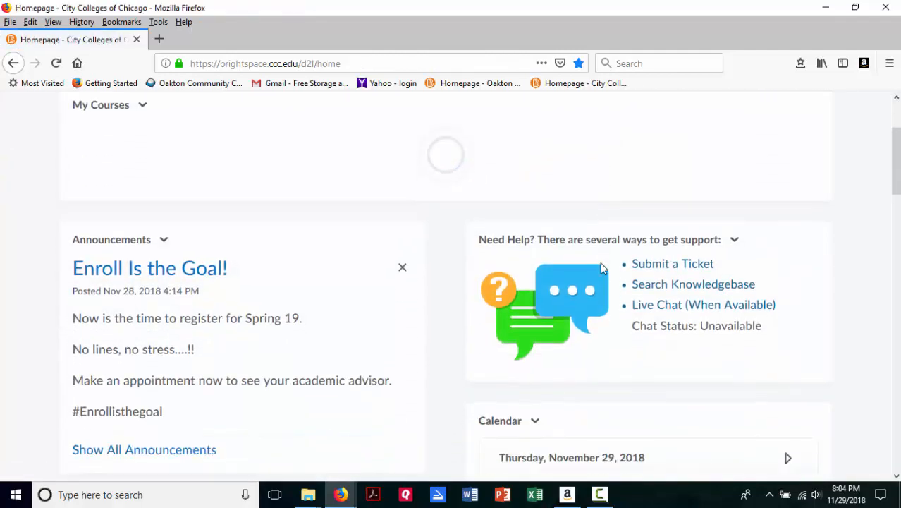
pyautogui.scroll(-4, 599, 266)
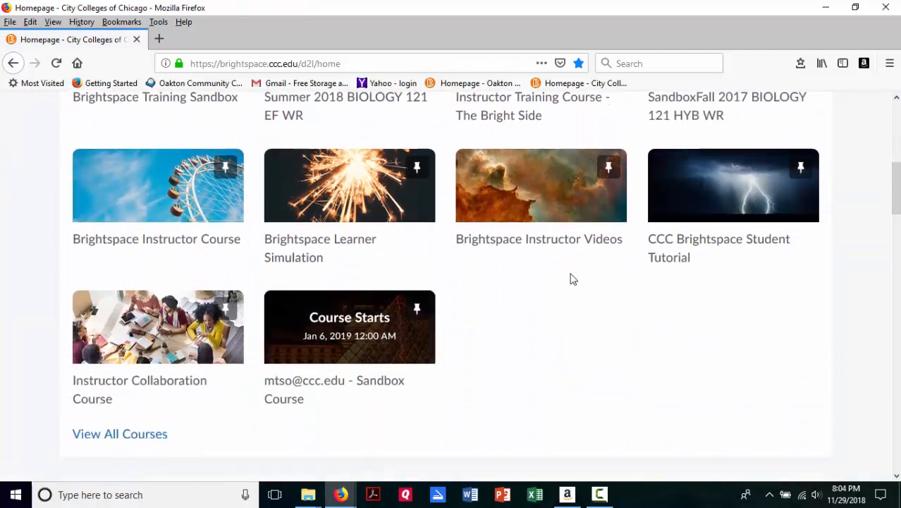
pyautogui.click(350, 381)
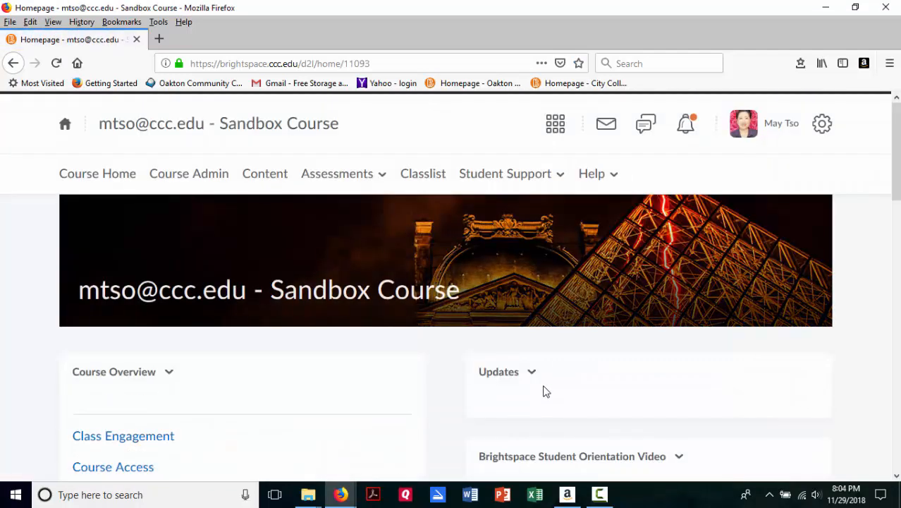
pyautogui.click(345, 176)
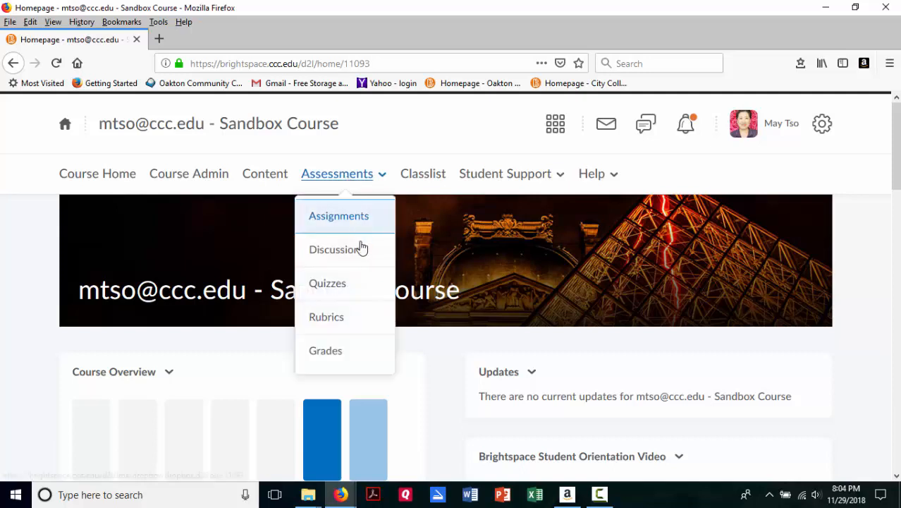
pyautogui.click(332, 360)
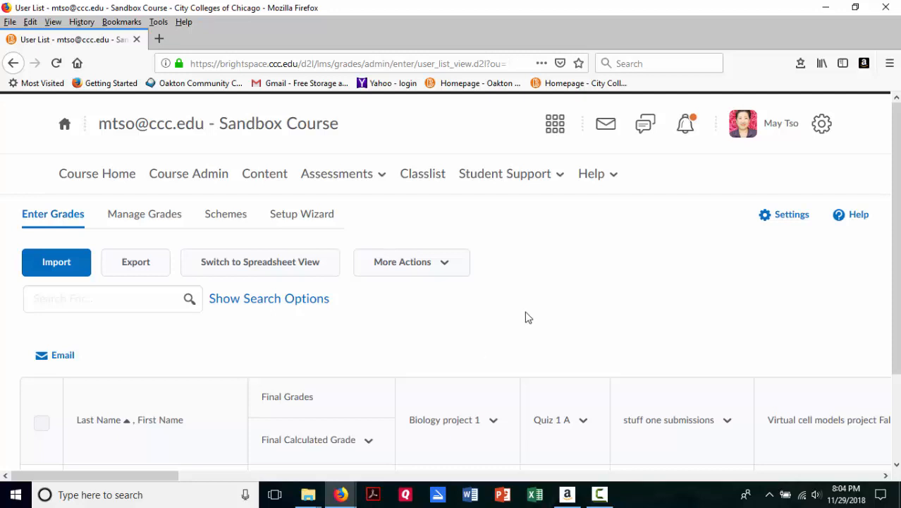
# Step: Look over the Sandbox Course's grade items and open the Grades Setup Wizard
pyautogui.scroll(-3, 525, 318)
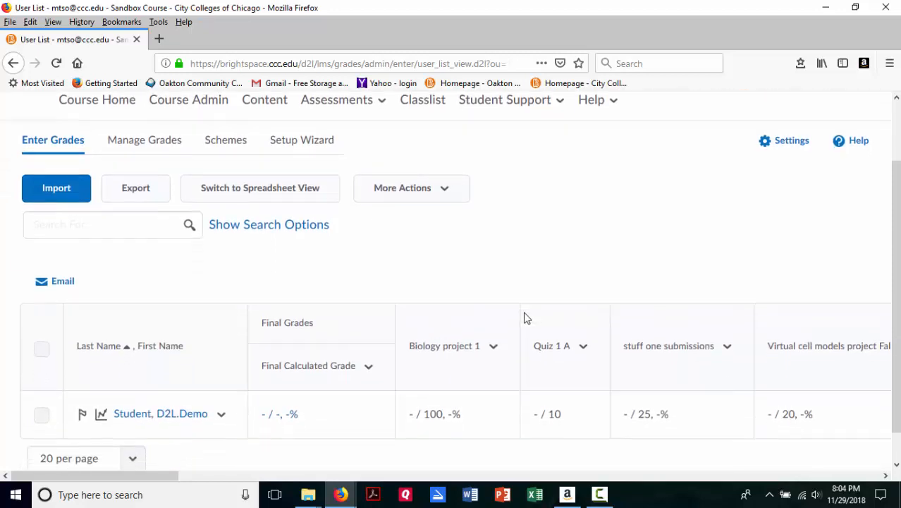
pyautogui.scroll(3, 525, 318)
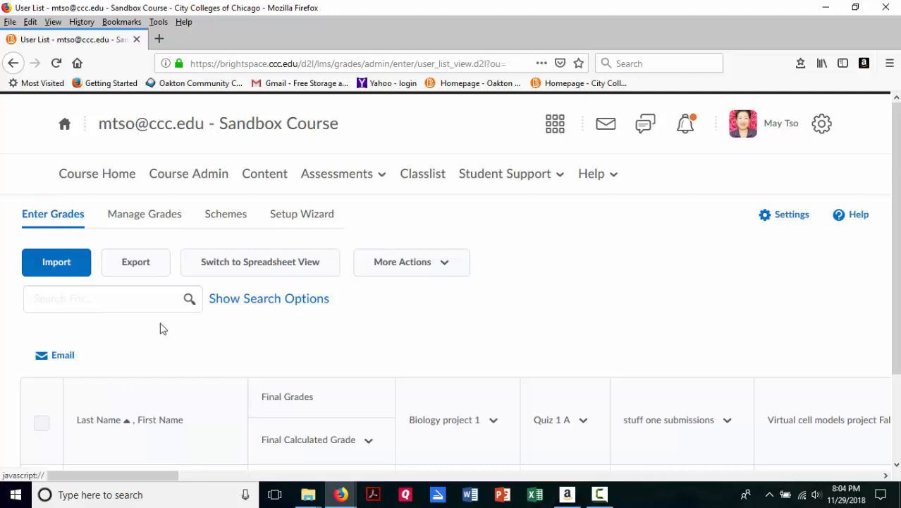
pyautogui.scroll(-3, 161, 328)
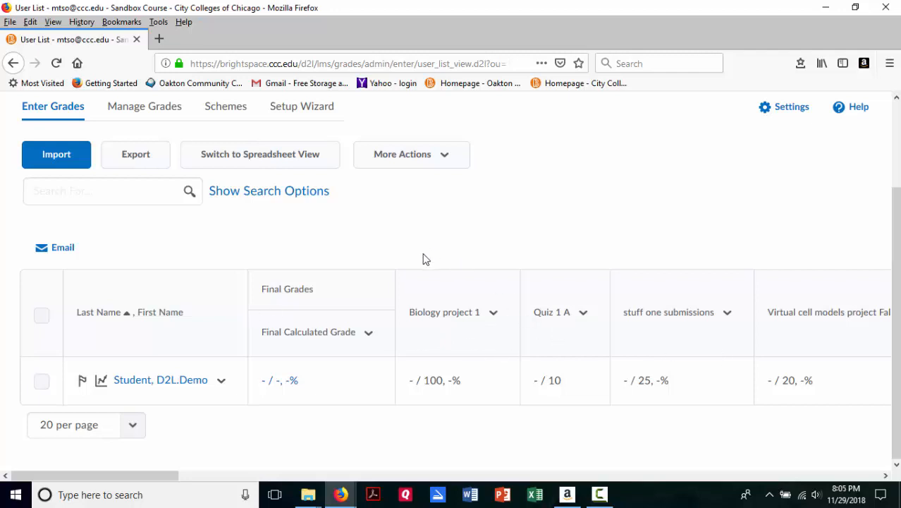
pyautogui.scroll(3, 423, 258)
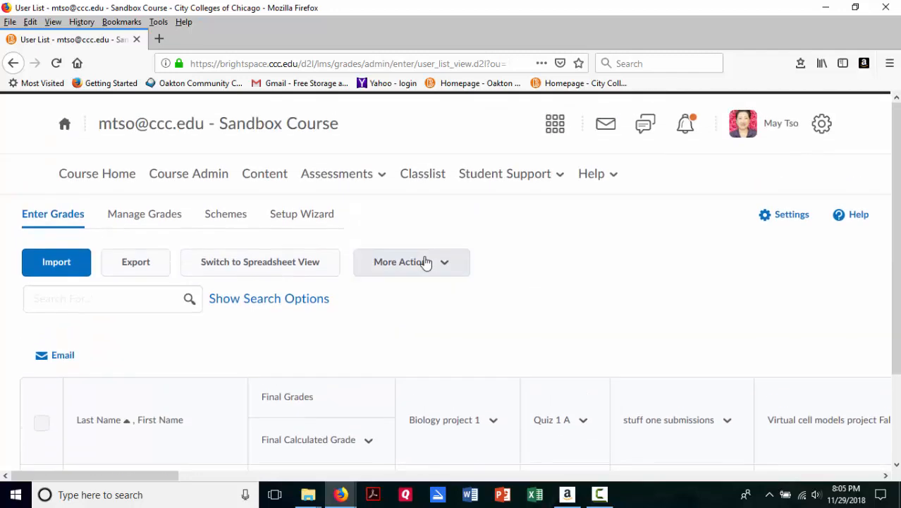
pyautogui.click(293, 215)
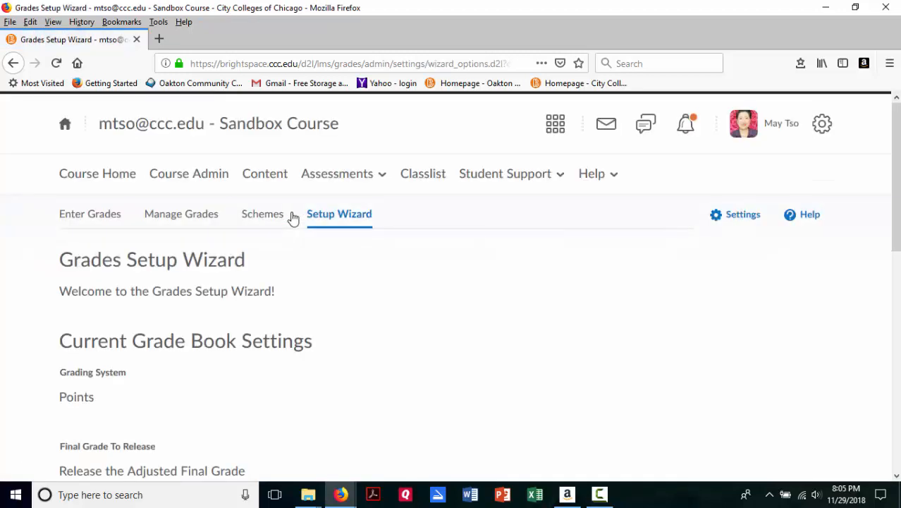
# Step: Review the current grade book settings, from the grading system and grade calculations to the student view display options
pyautogui.scroll(-1, 494, 277)
pyautogui.scroll(-4, 494, 277)
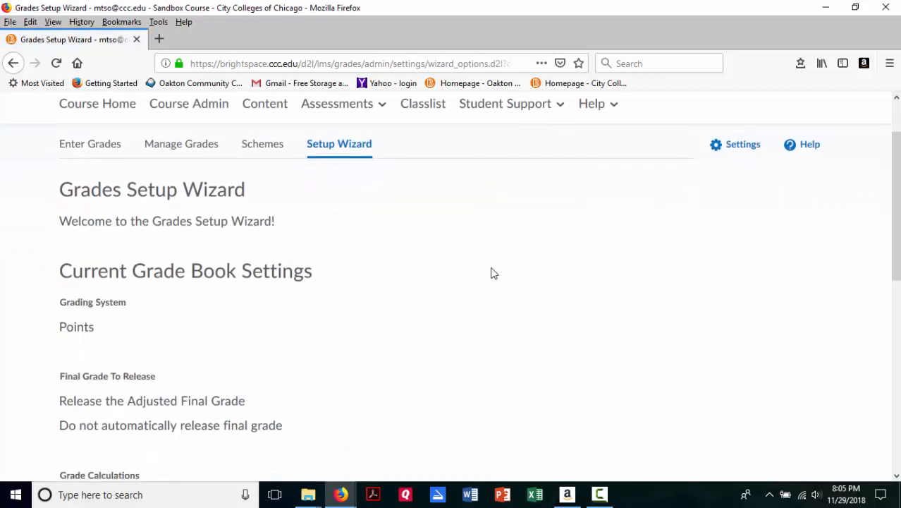
pyautogui.scroll(-2, 493, 268)
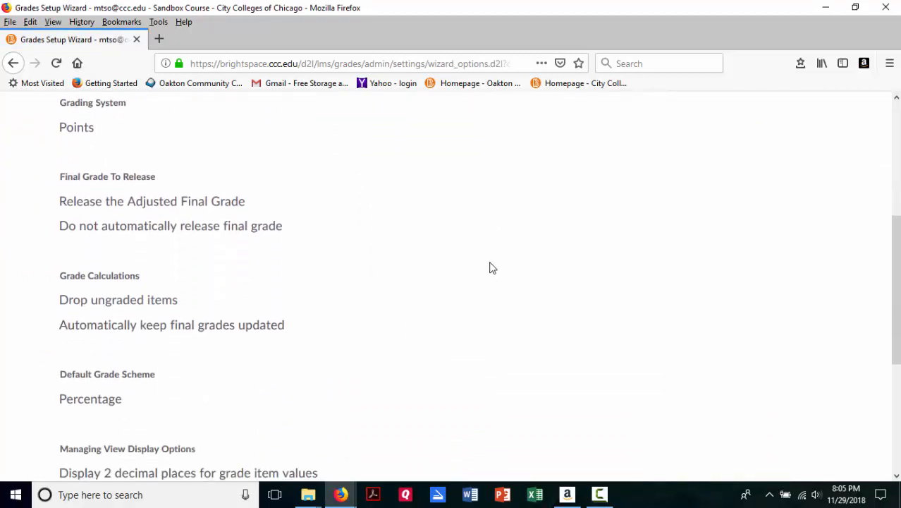
pyautogui.scroll(-2, 493, 268)
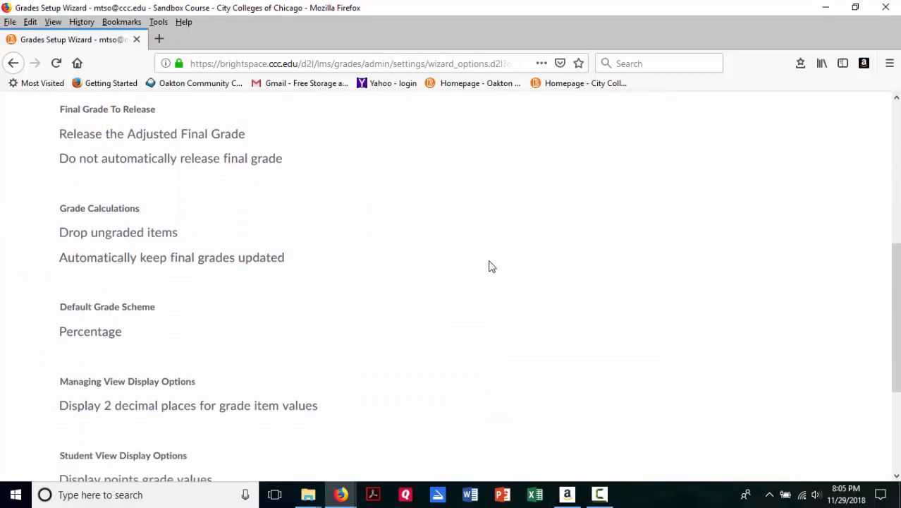
pyautogui.scroll(-2, 493, 267)
pyautogui.scroll(-2, 491, 266)
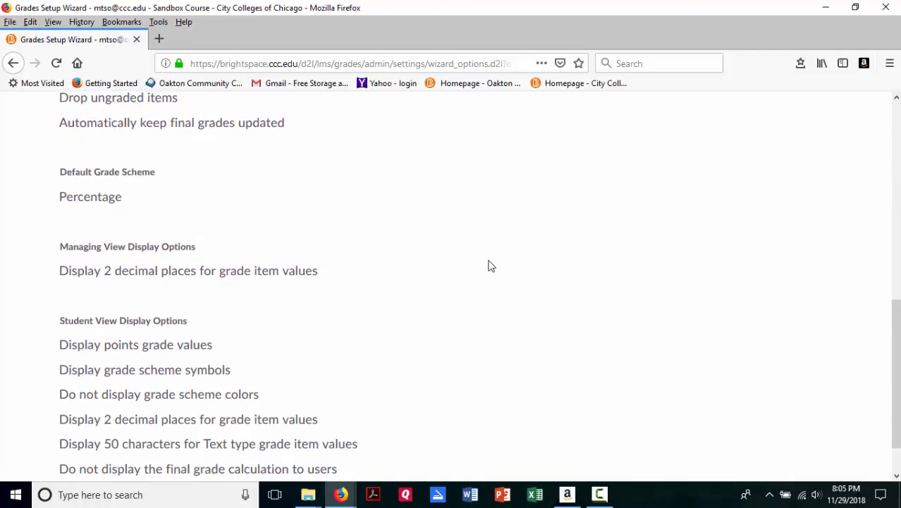
pyautogui.scroll(-2, 491, 266)
pyautogui.scroll(4, 490, 263)
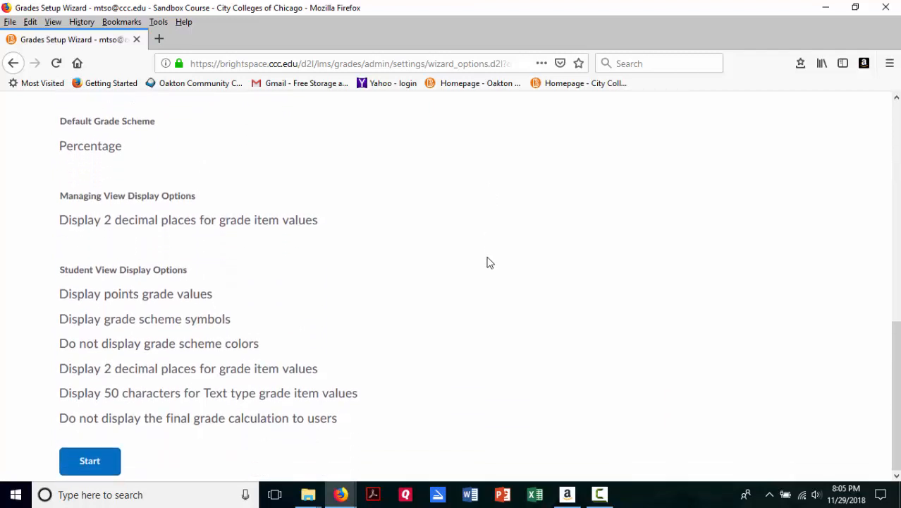
pyautogui.scroll(4, 490, 263)
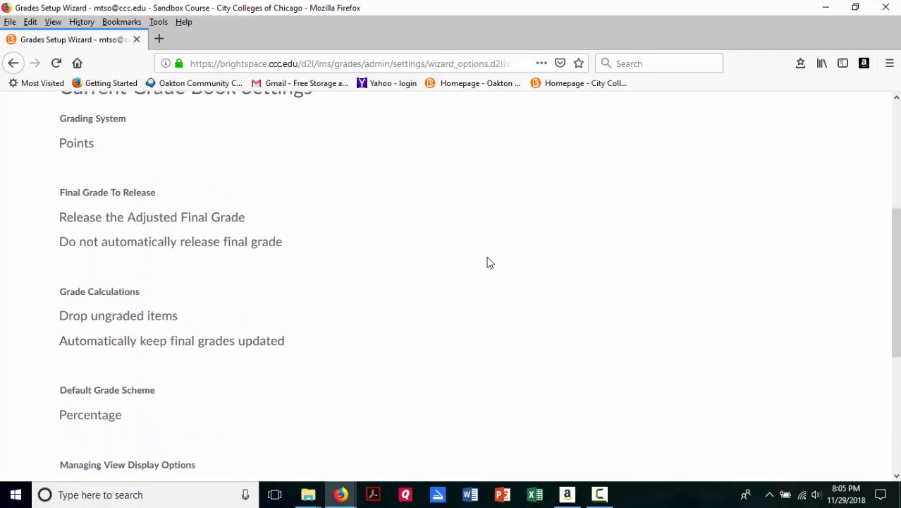
pyautogui.scroll(4, 490, 263)
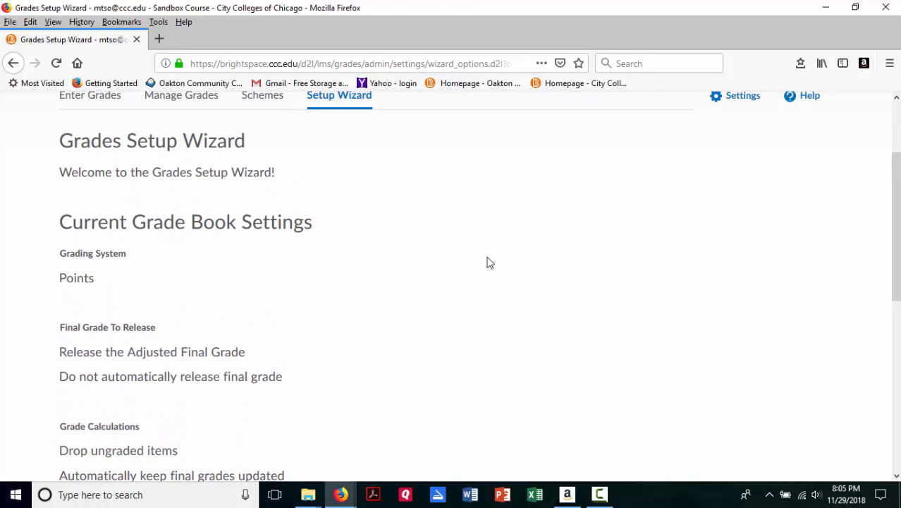
pyautogui.scroll(-6, 490, 264)
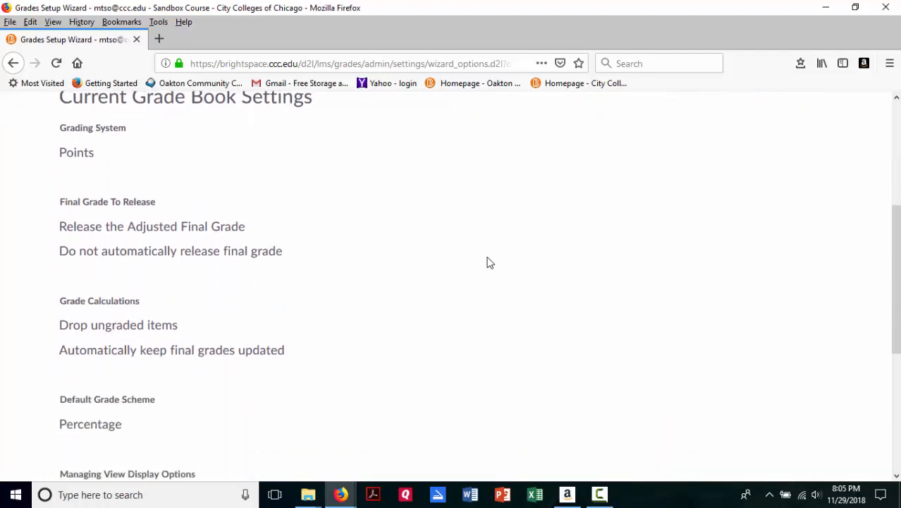
pyautogui.scroll(-4, 489, 262)
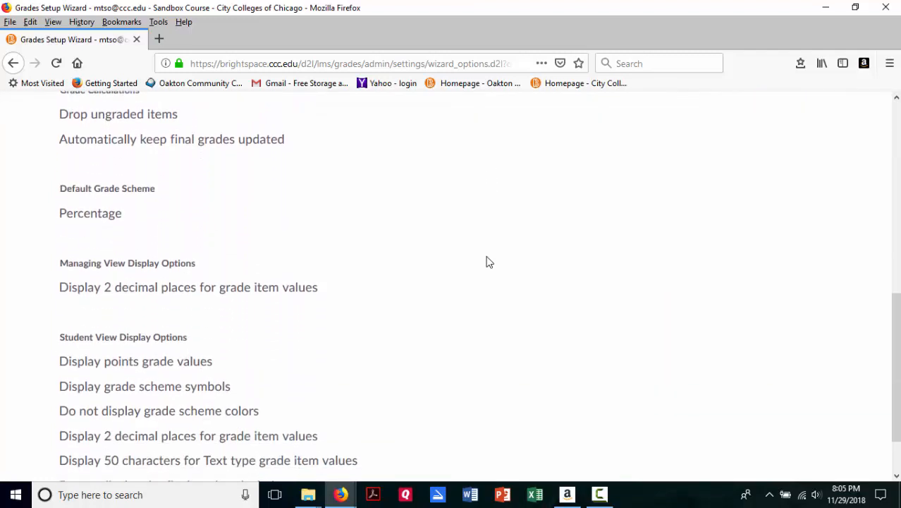
pyautogui.scroll(-2, 490, 261)
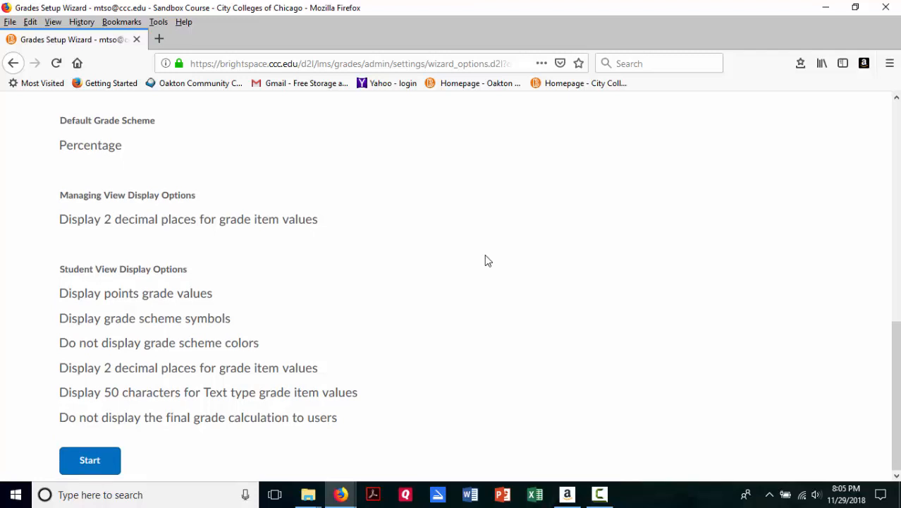
# Step: Start the setup wizard, compare the Weighted, Points and Formula grading systems, and read the explanation of the Weighted system
pyautogui.click(88, 467)
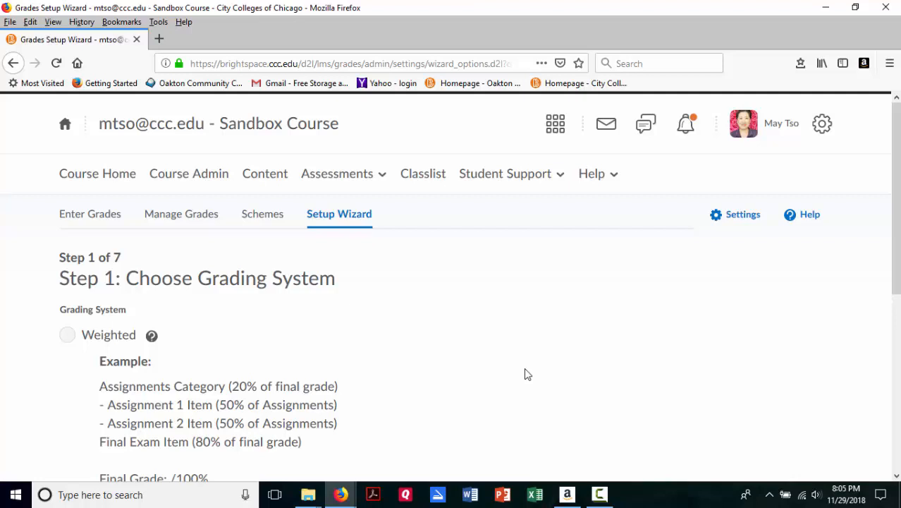
pyautogui.scroll(-2, 525, 373)
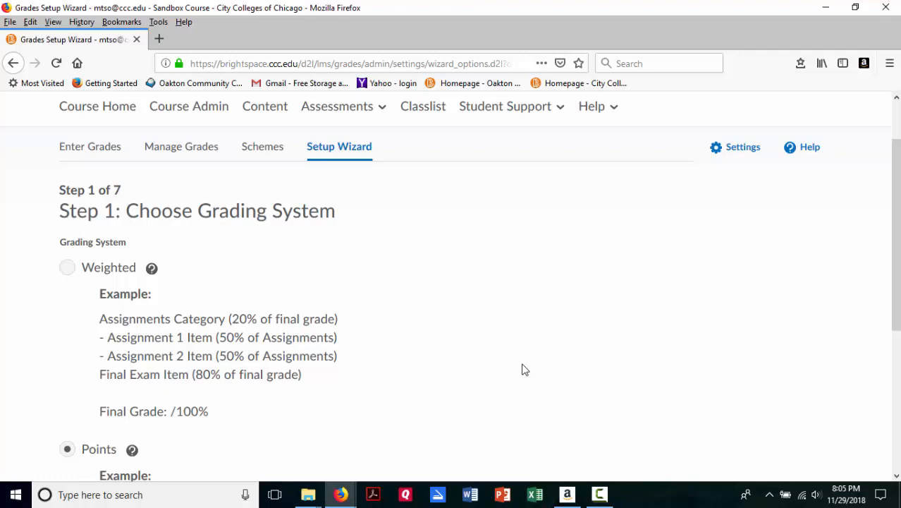
pyautogui.scroll(-2, 524, 369)
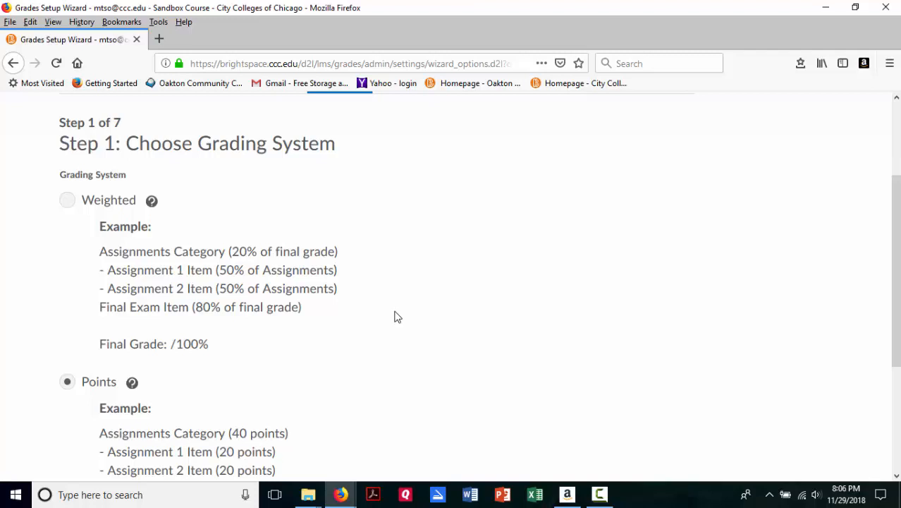
pyautogui.scroll(-2, 395, 317)
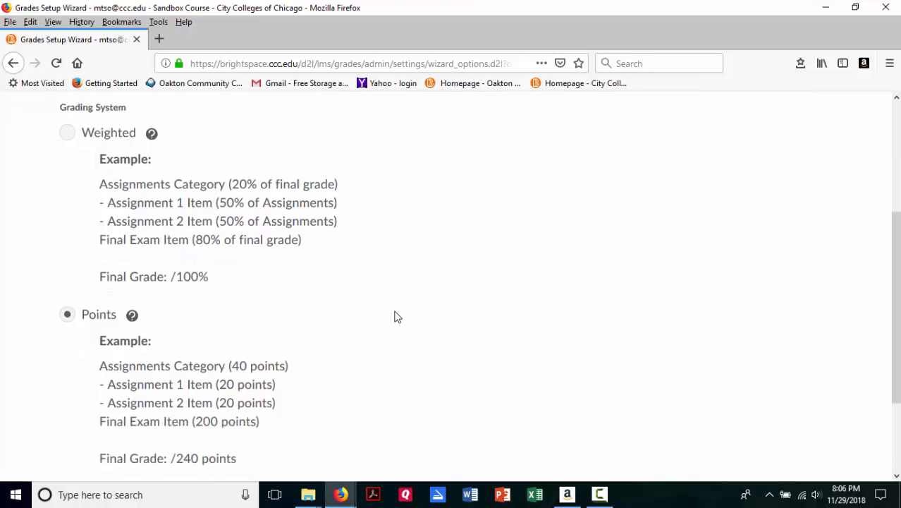
pyautogui.scroll(-2, 397, 315)
pyautogui.scroll(2, 393, 313)
pyautogui.scroll(2, 392, 312)
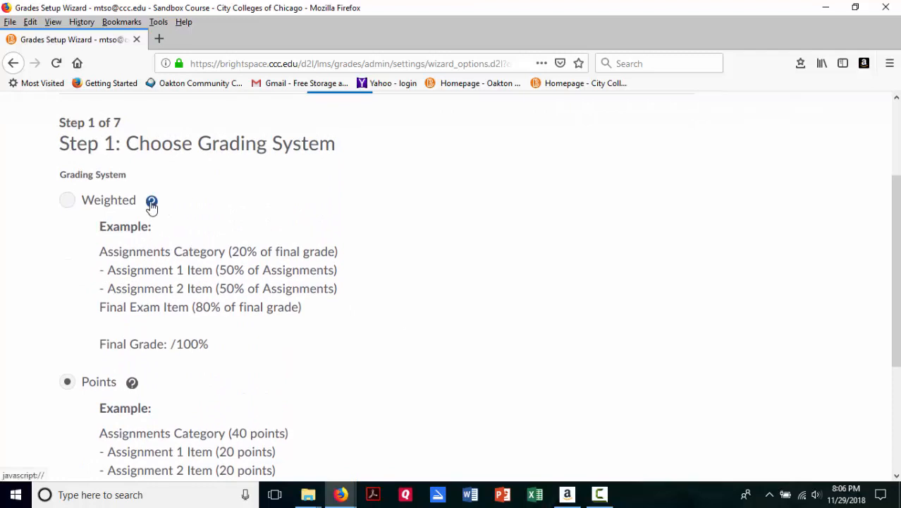
pyautogui.click(151, 203)
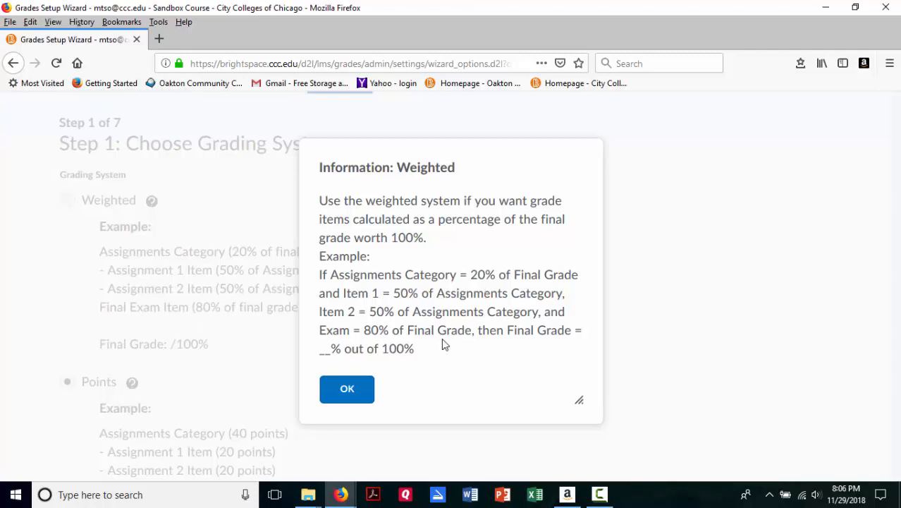
pyautogui.click(343, 395)
# Step: Accept Points as the grading system and Adjusted Final Grade as the released grade, without automatic release
pyautogui.scroll(3, 452, 240)
pyautogui.scroll(1, 470, 236)
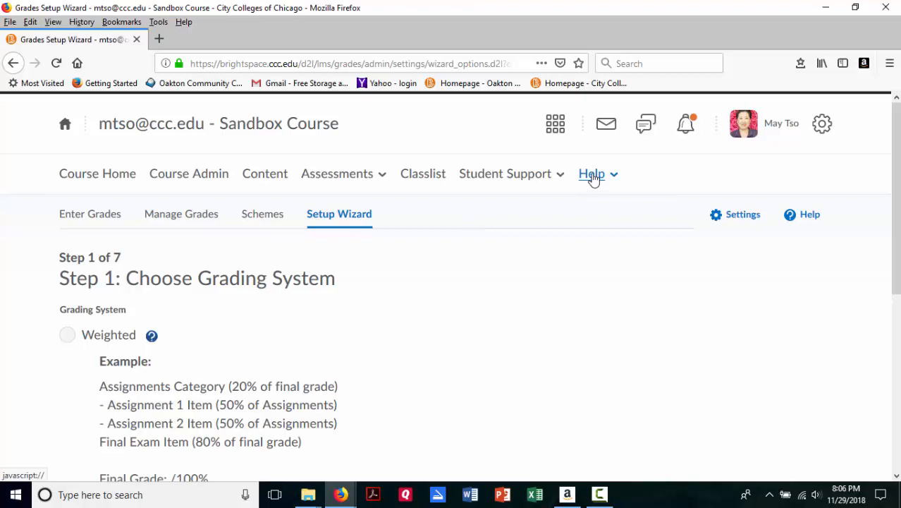
pyautogui.scroll(-5, 550, 282)
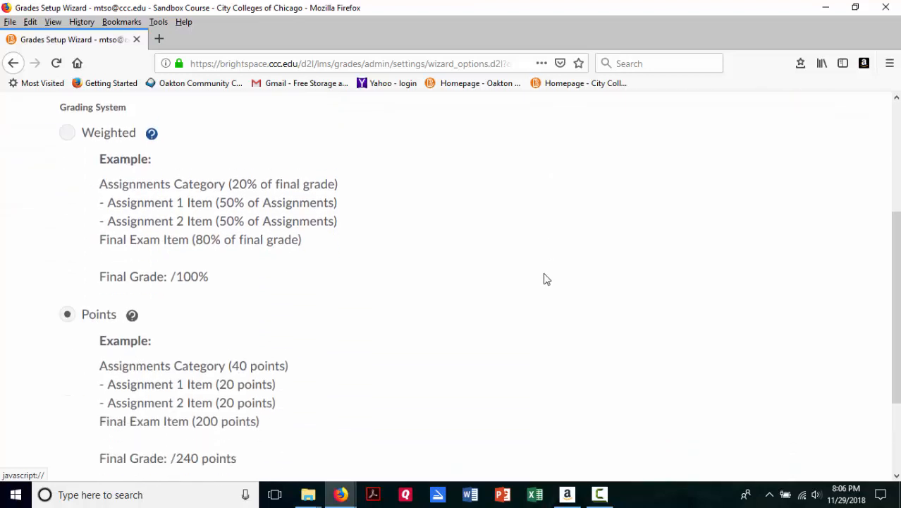
pyautogui.scroll(-1, 543, 278)
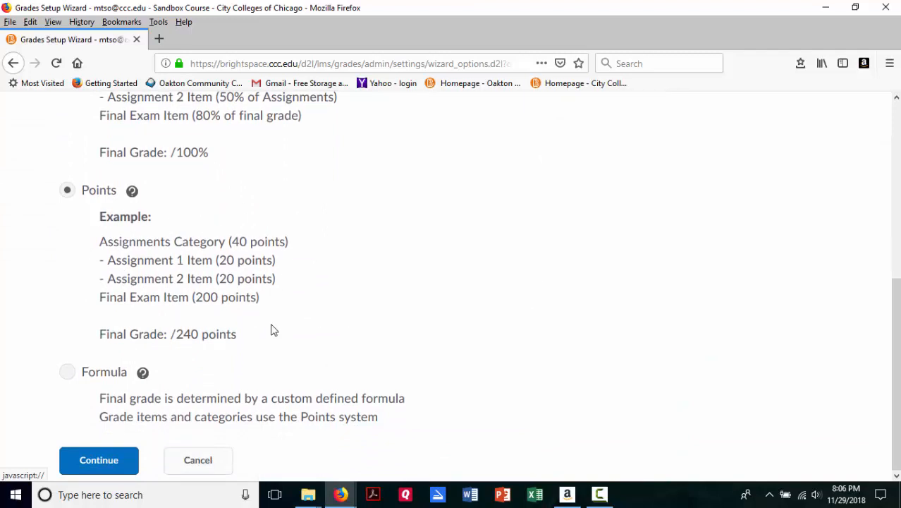
pyautogui.click(85, 466)
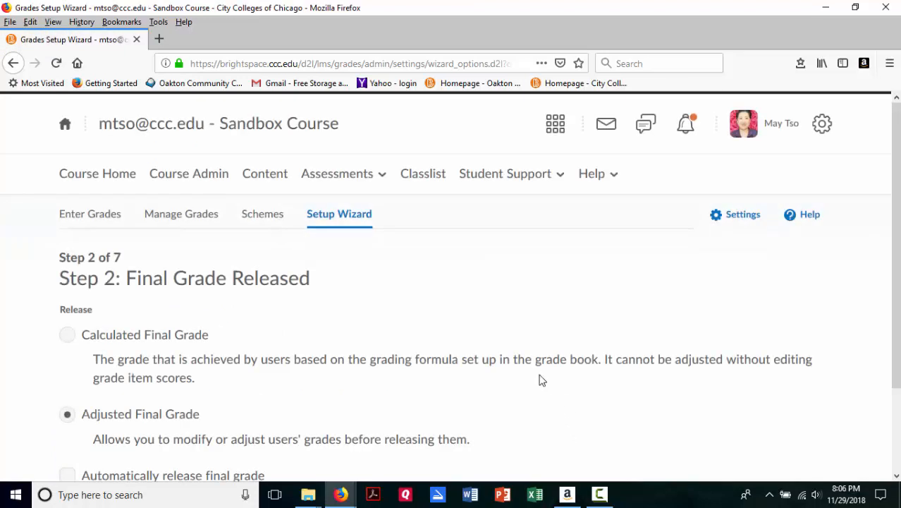
pyautogui.scroll(-3, 464, 346)
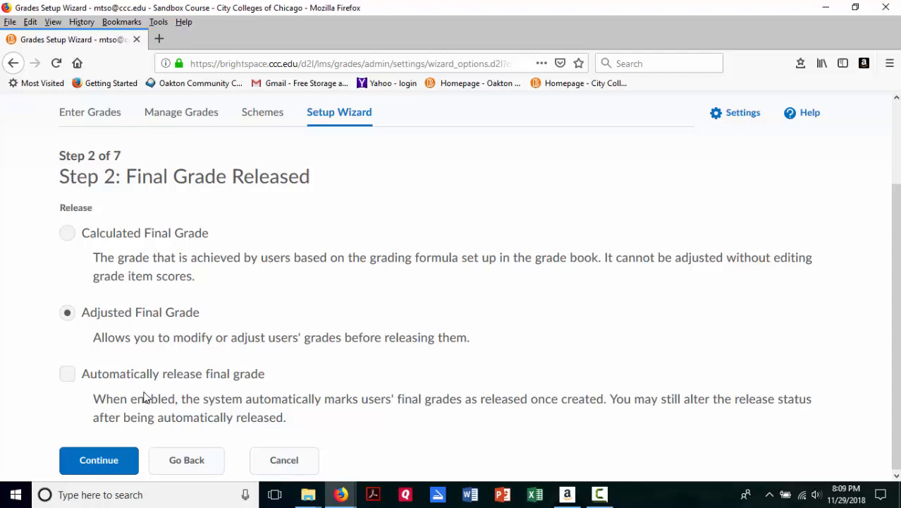
pyautogui.click(109, 460)
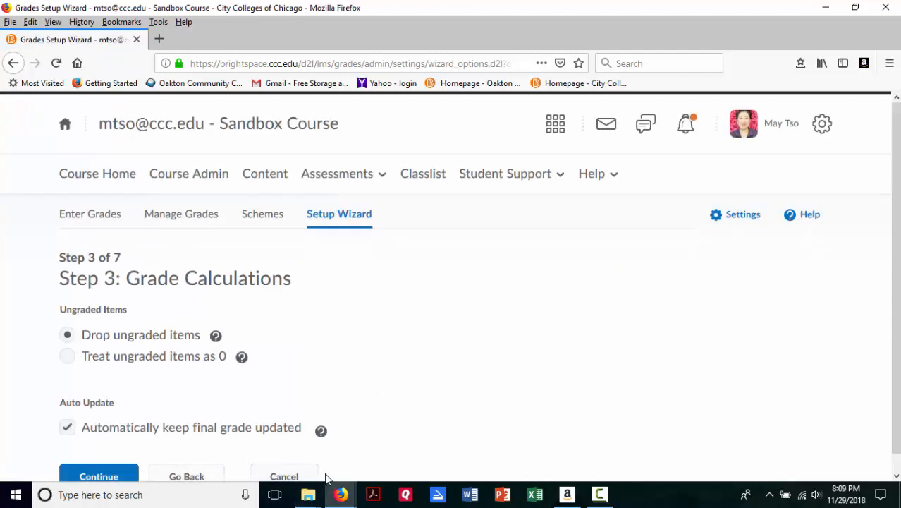
# Step: Read the explanation of Drop ungraded items and accept that option with automatic final grade updates
pyautogui.scroll(-1, 326, 465)
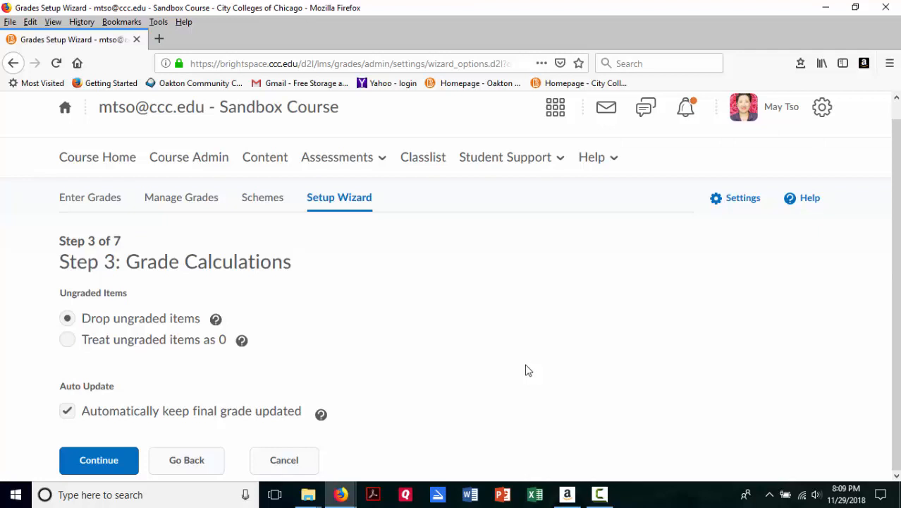
pyautogui.click(85, 323)
pyautogui.click(216, 320)
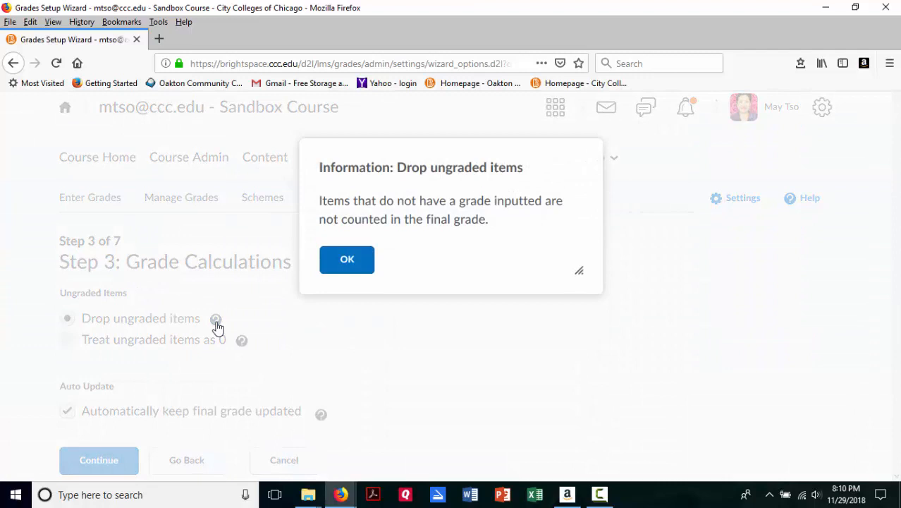
pyautogui.click(347, 260)
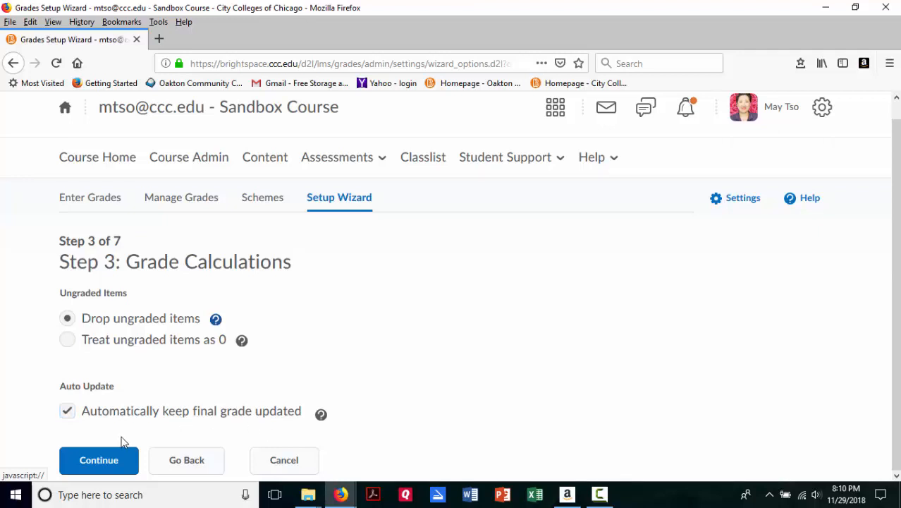
pyautogui.click(109, 459)
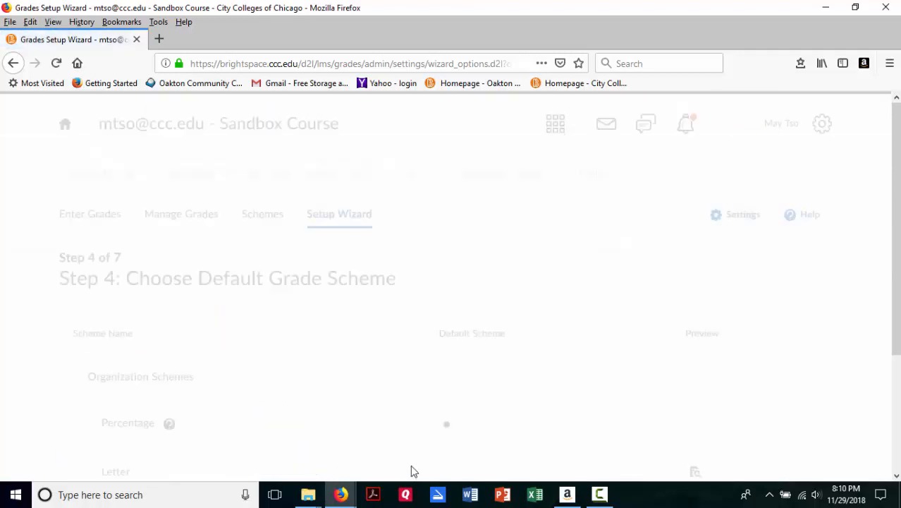
# Step: Look over the organization and course schemes and accept Percentage as the default grade scheme
pyautogui.scroll(-3, 412, 466)
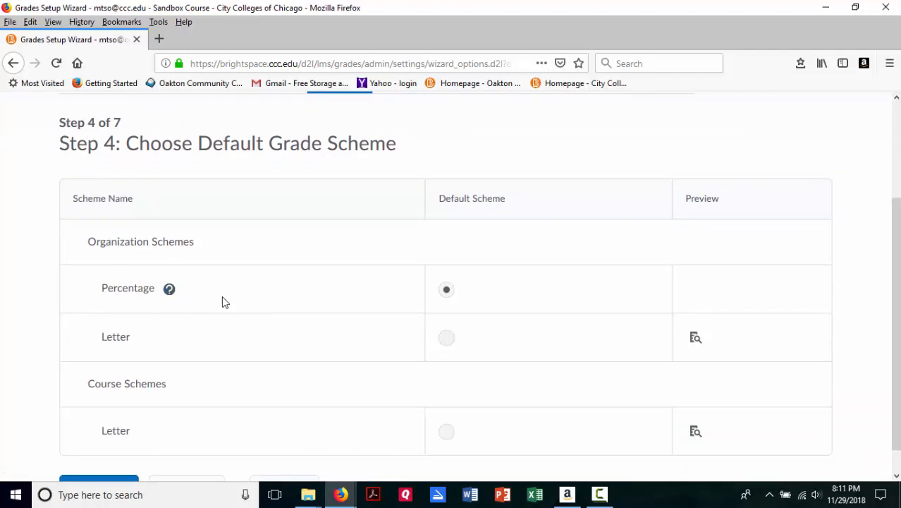
pyautogui.scroll(-1, 227, 353)
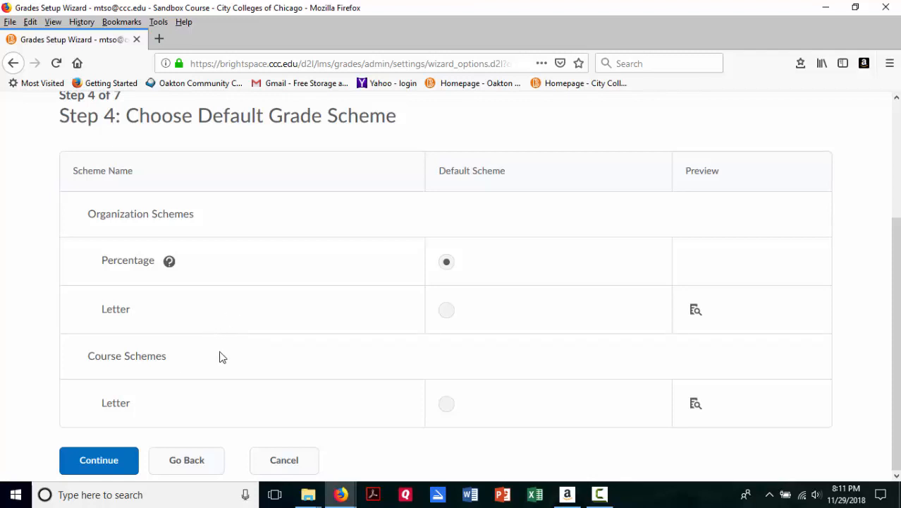
pyautogui.click(104, 464)
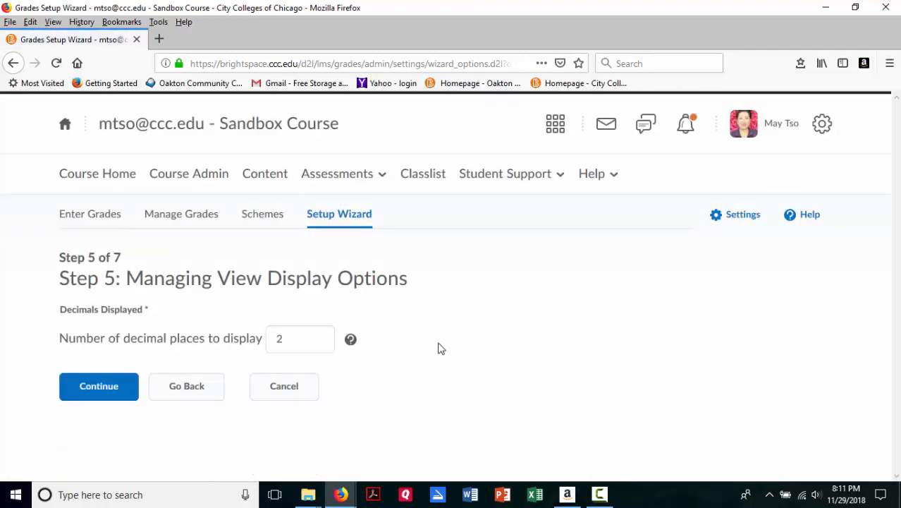
# Step: Read the explanation of the decimals setting and accept 2 decimal places for the managing view
pyautogui.click(303, 347)
pyautogui.click(351, 342)
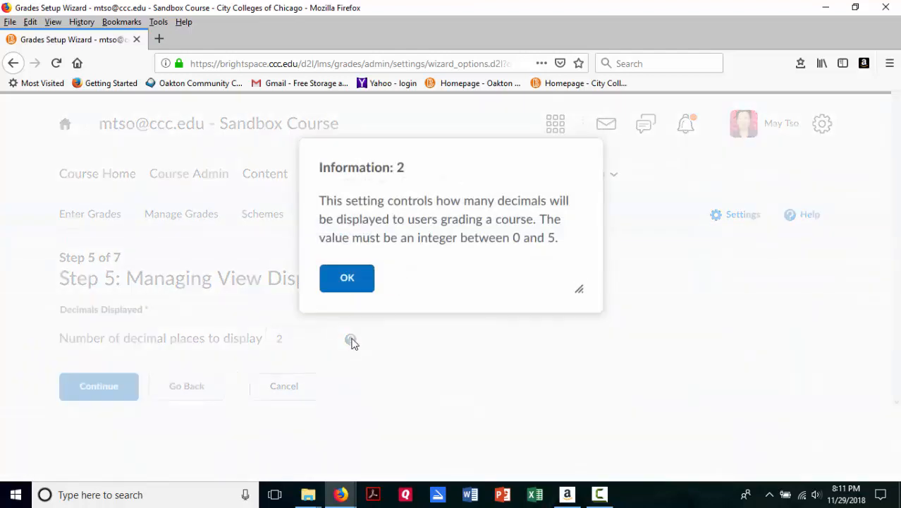
pyautogui.click(349, 281)
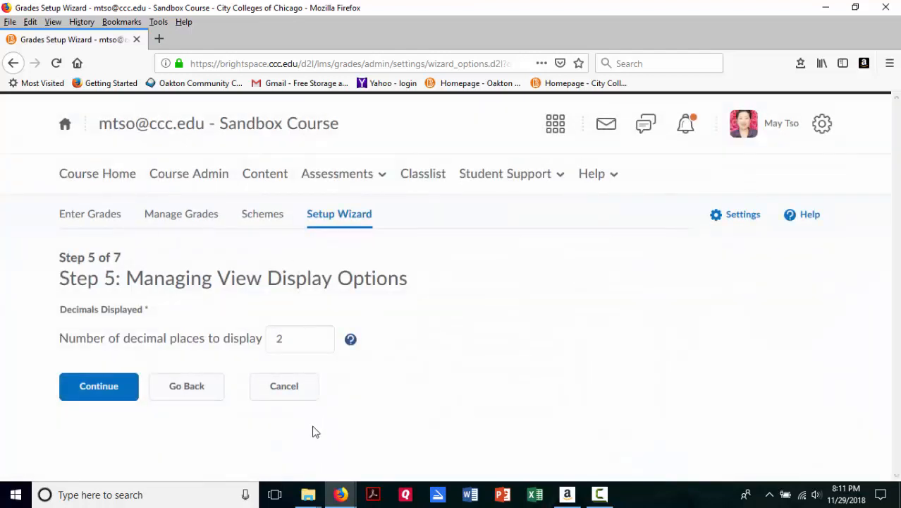
pyautogui.click(83, 392)
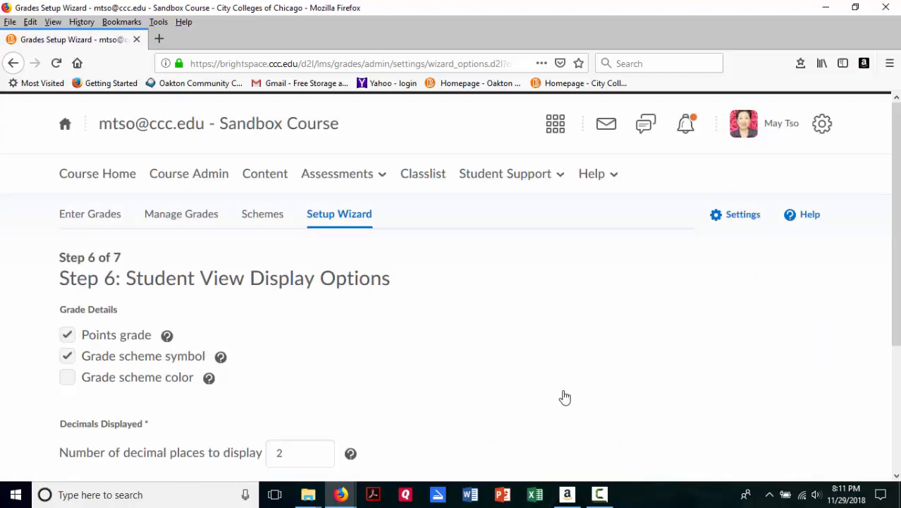
# Step: Enable Grade scheme color in the student view and read the explanations of the grade scheme symbol and color settings
pyautogui.scroll(-3, 485, 372)
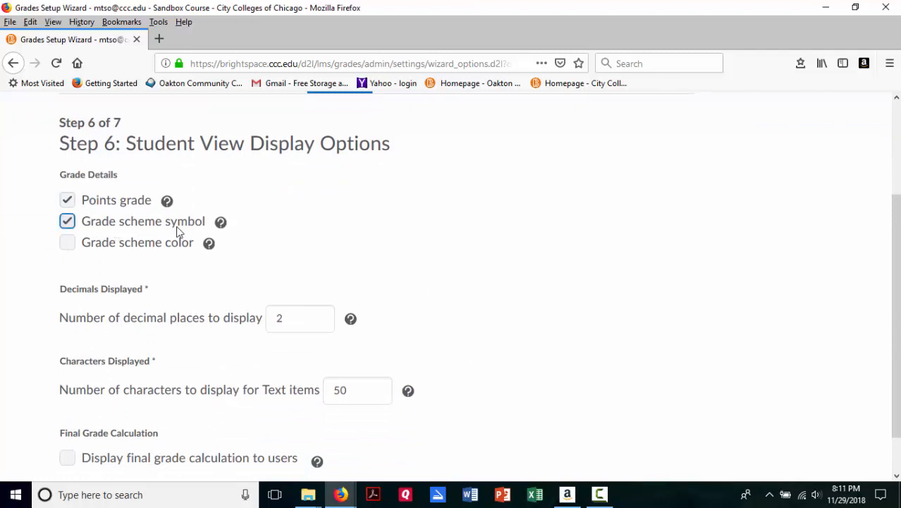
pyautogui.click(221, 224)
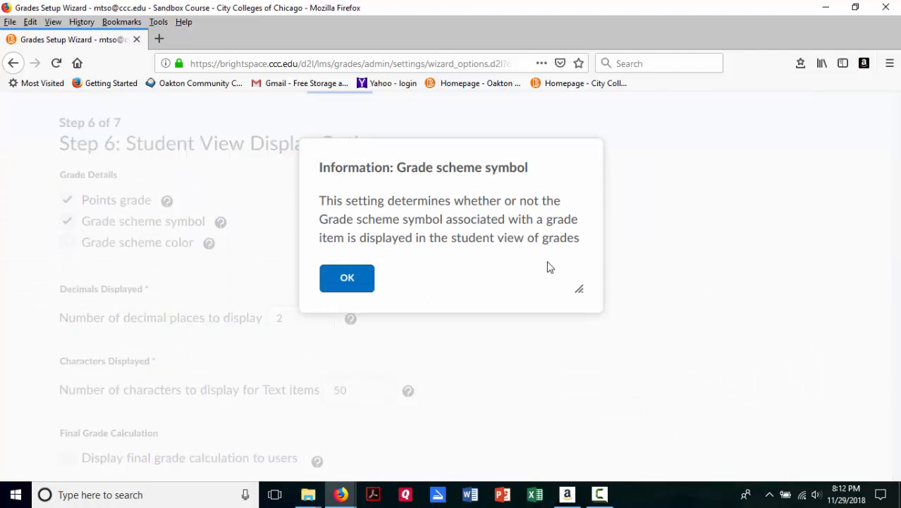
pyautogui.click(348, 279)
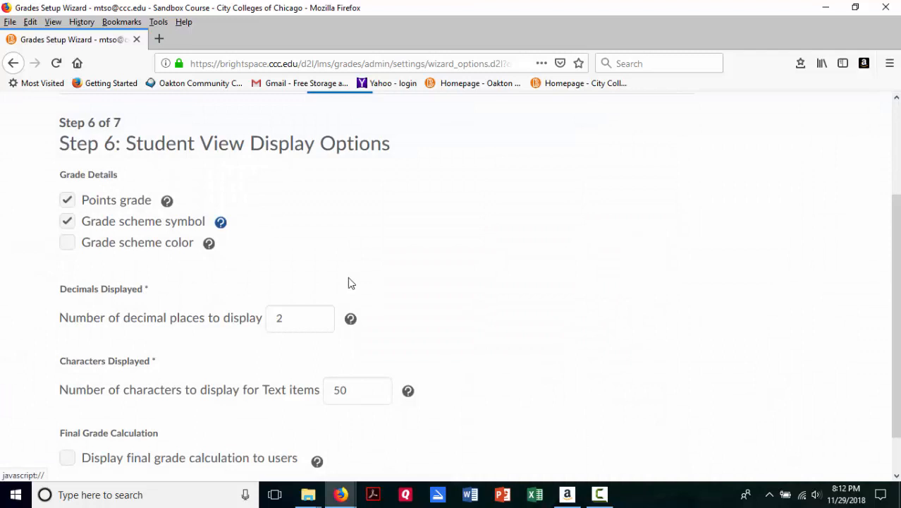
pyautogui.click(72, 243)
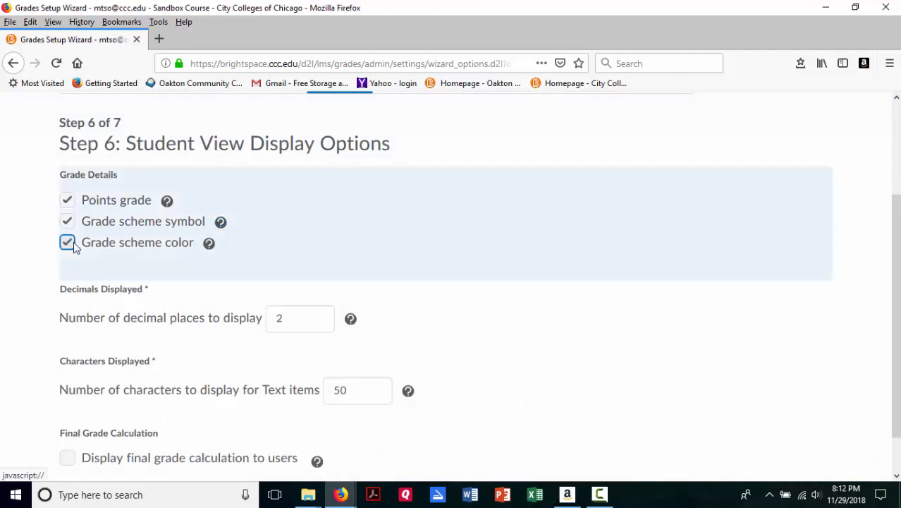
pyautogui.click(210, 244)
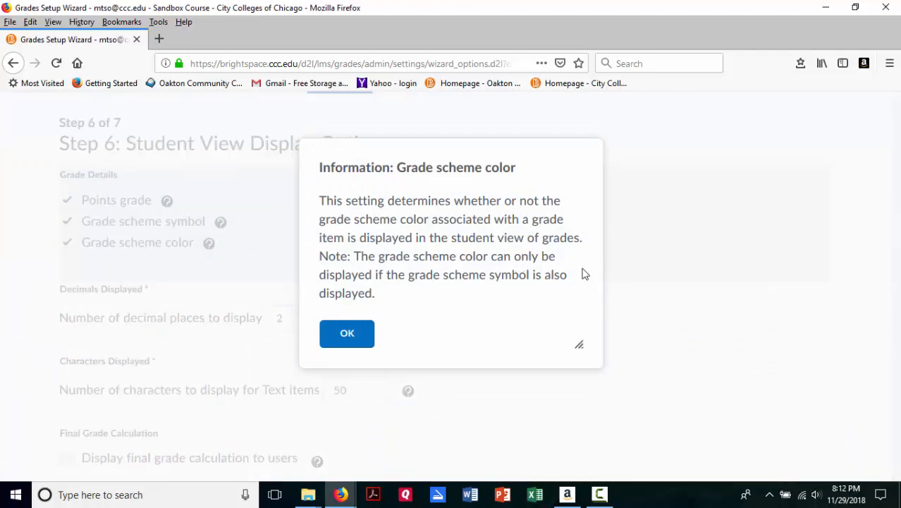
pyautogui.click(347, 333)
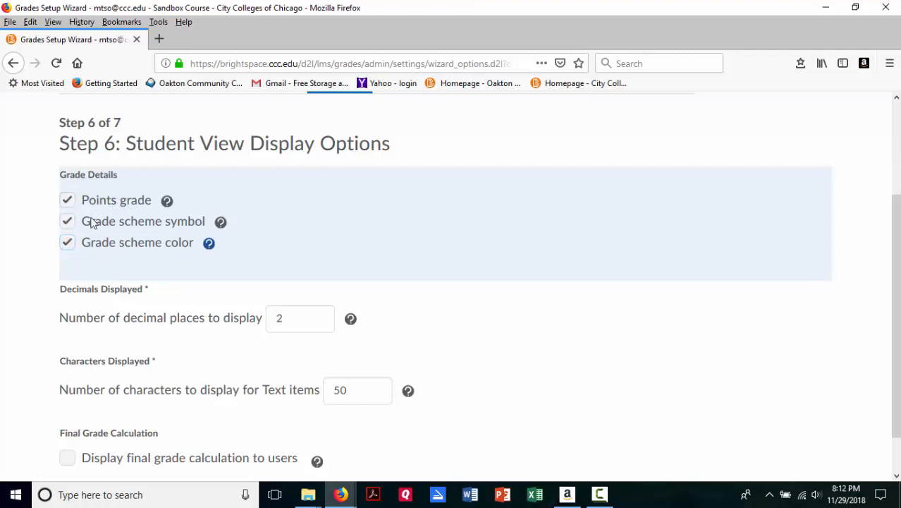
# Step: Accept 2 decimal places and 50 text characters for the student view, leave the final grade calculation hidden, and continue to the summary
pyautogui.click(302, 318)
pyautogui.scroll(-1, 301, 317)
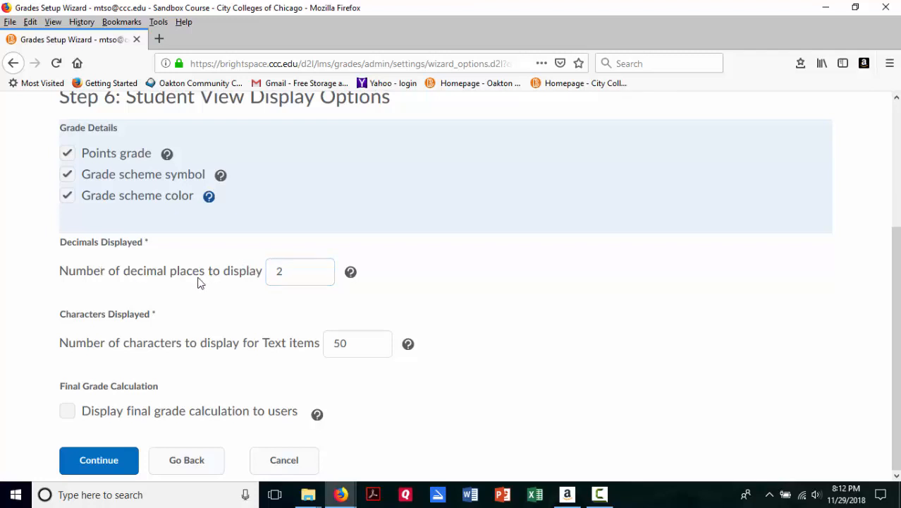
pyautogui.click(299, 274)
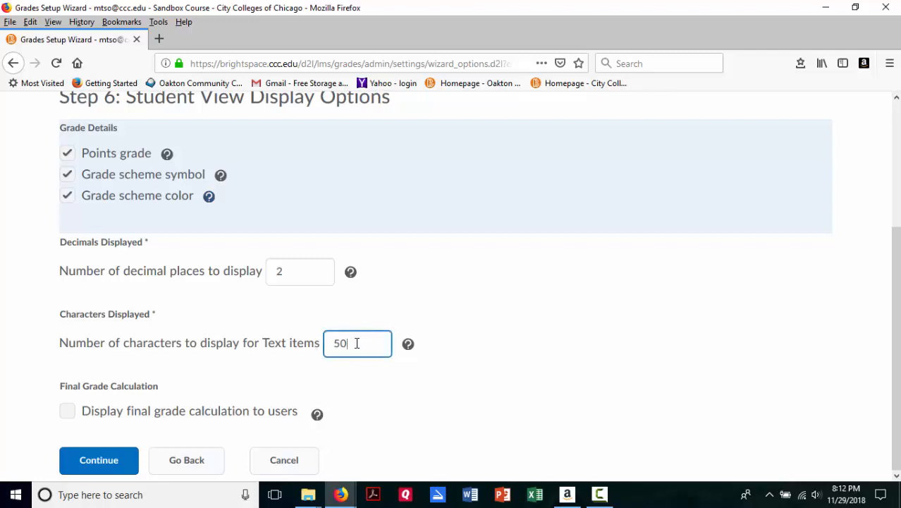
pyautogui.doubleClick(357, 343)
pyautogui.click(369, 386)
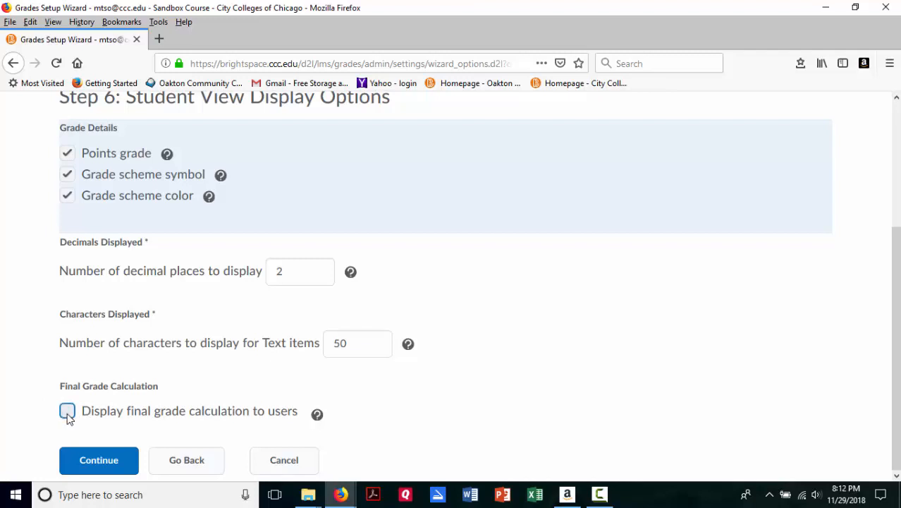
pyautogui.click(127, 459)
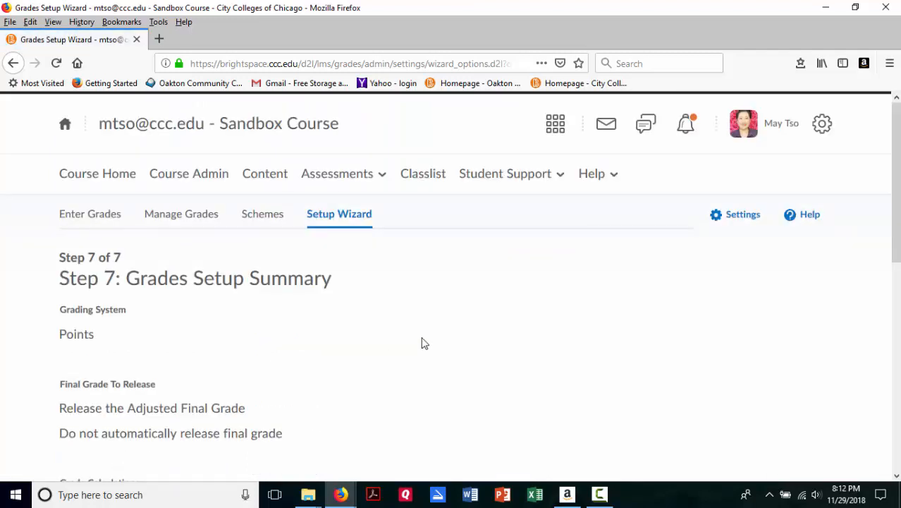
# Step: Review the Grades Setup Summary from the grading system through the student view display options
pyautogui.scroll(-3, 451, 334)
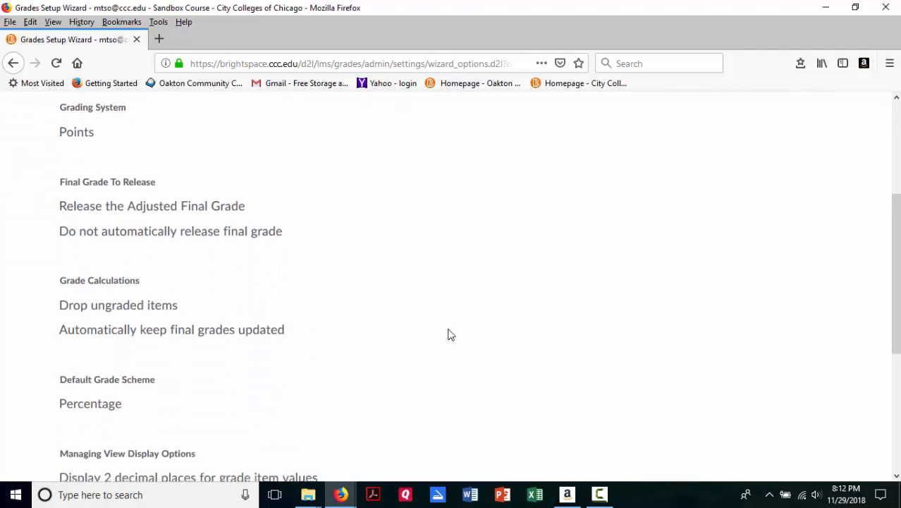
pyautogui.scroll(-1, 451, 334)
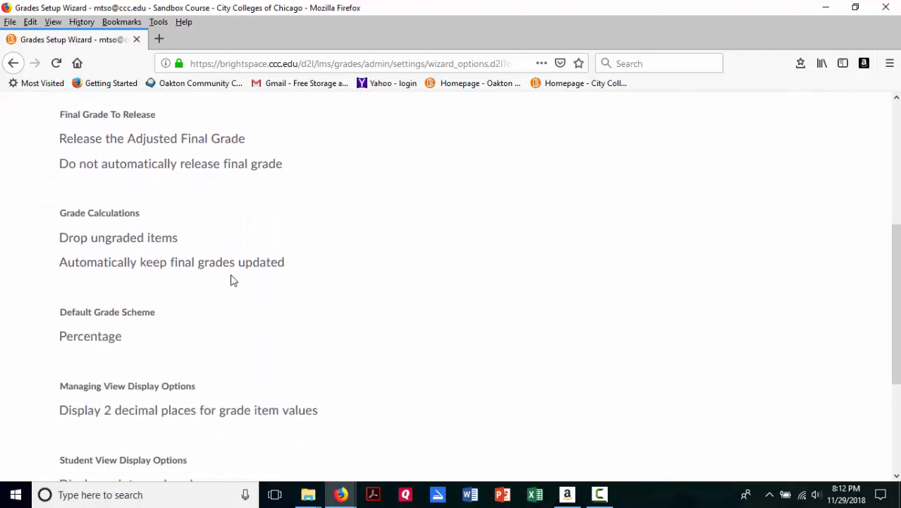
pyautogui.scroll(-3, 252, 361)
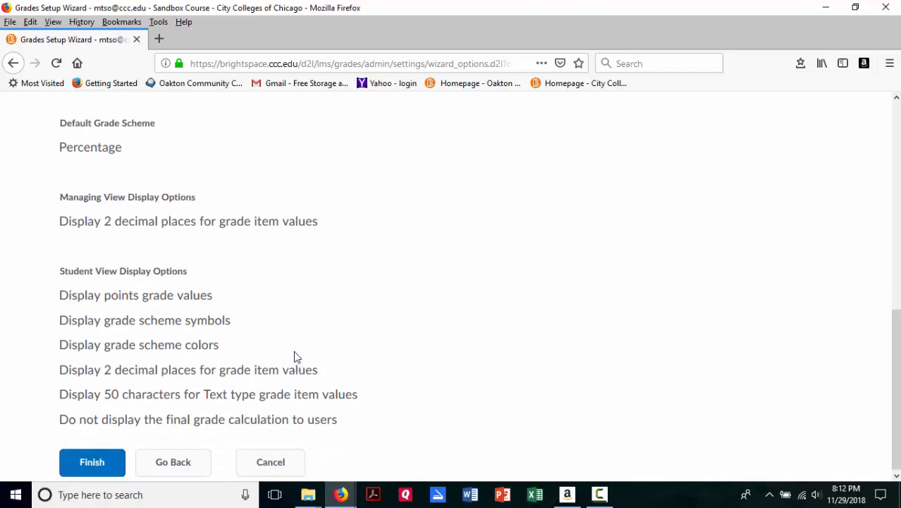
# Step: Go back from the Grades Setup Summary to Step 6 and recheck the student view display options
pyautogui.scroll(6, 295, 356)
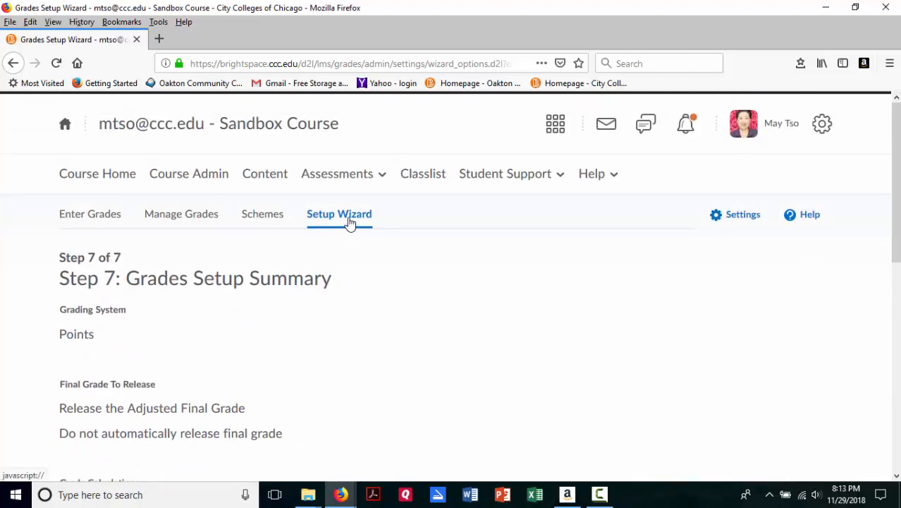
pyautogui.scroll(-6, 356, 275)
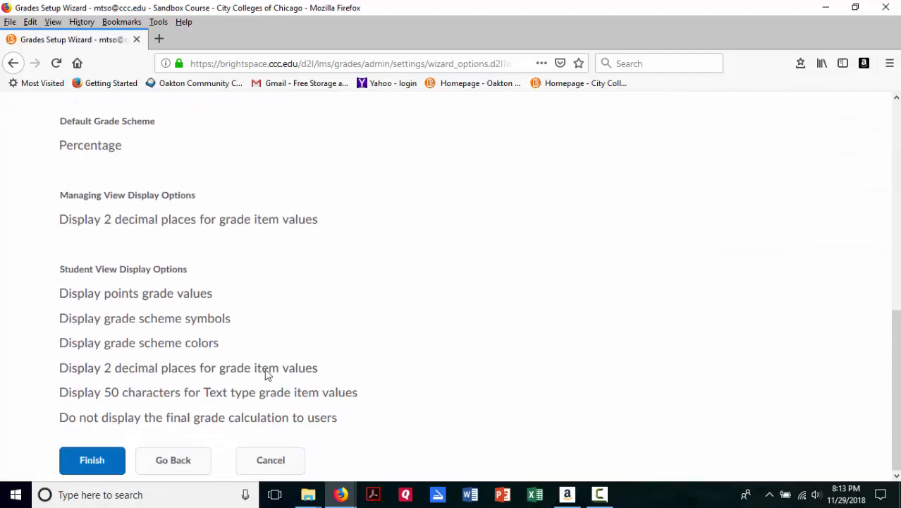
pyautogui.click(183, 468)
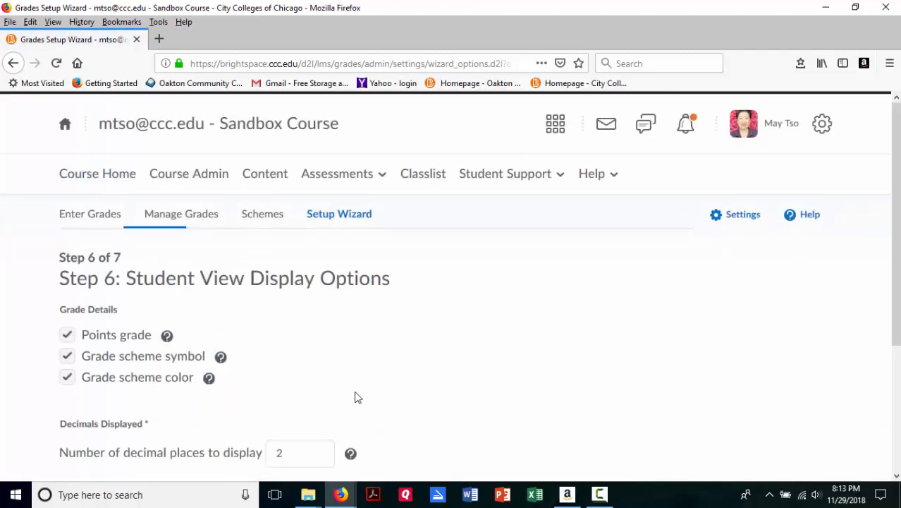
pyautogui.scroll(-3, 309, 276)
pyautogui.click(302, 270)
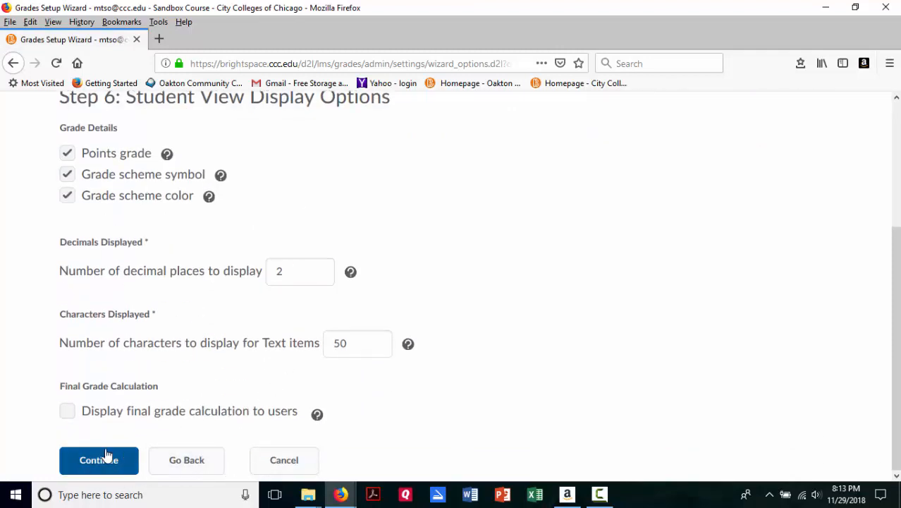
# Step: Continue to the summary again, finish the Grades Setup Wizard, and start creating a new grade item
pyautogui.click(138, 464)
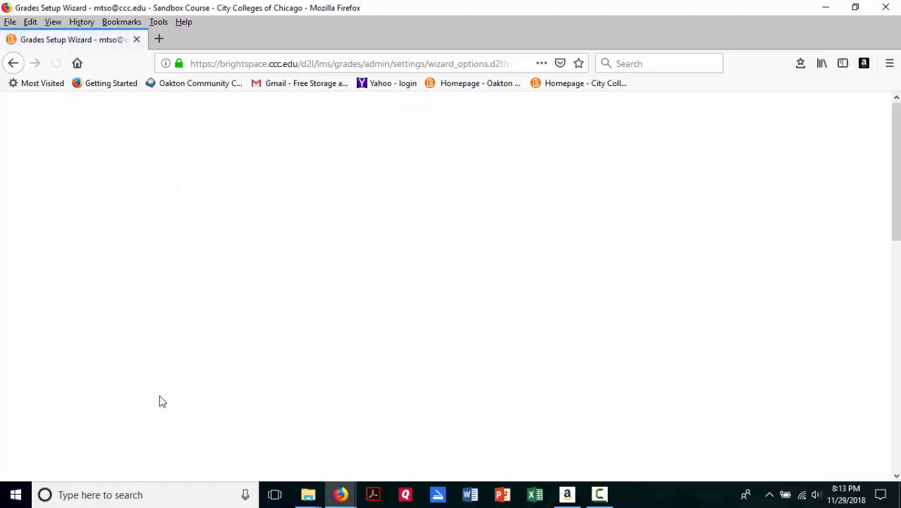
pyautogui.scroll(-6, 240, 325)
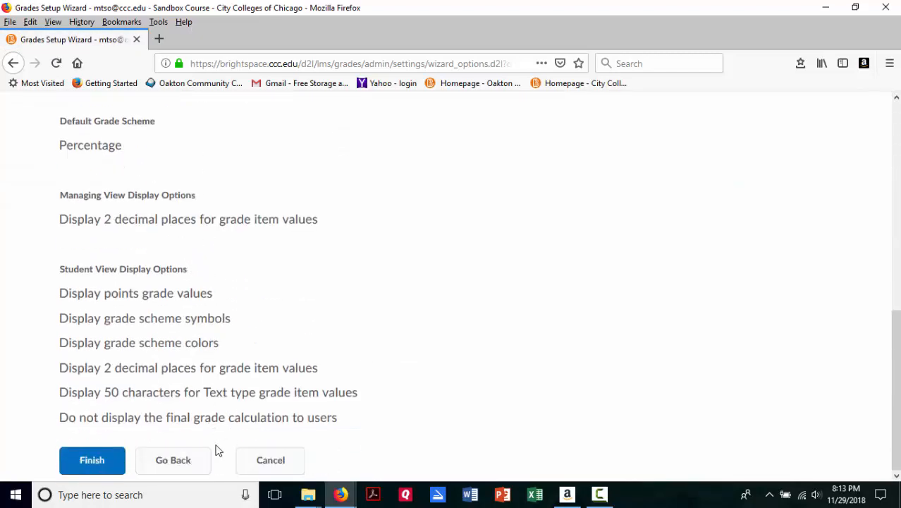
pyautogui.click(113, 466)
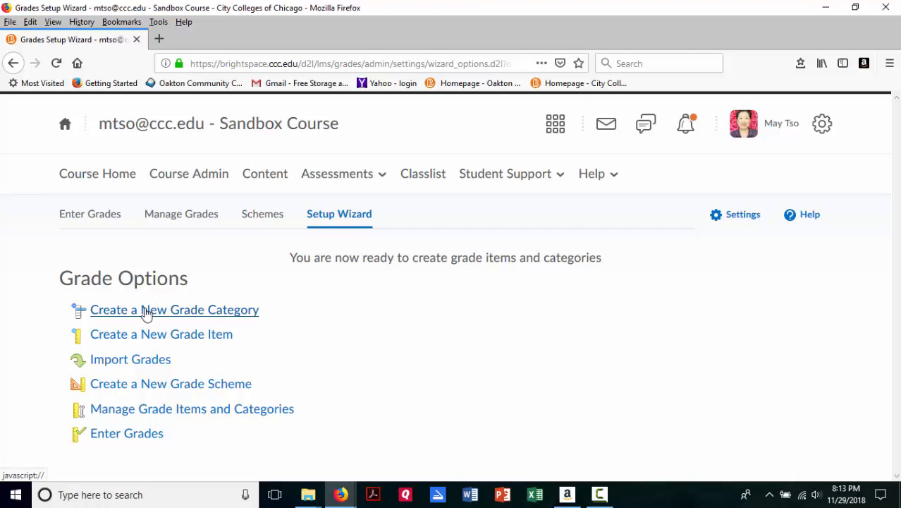
pyautogui.click(176, 336)
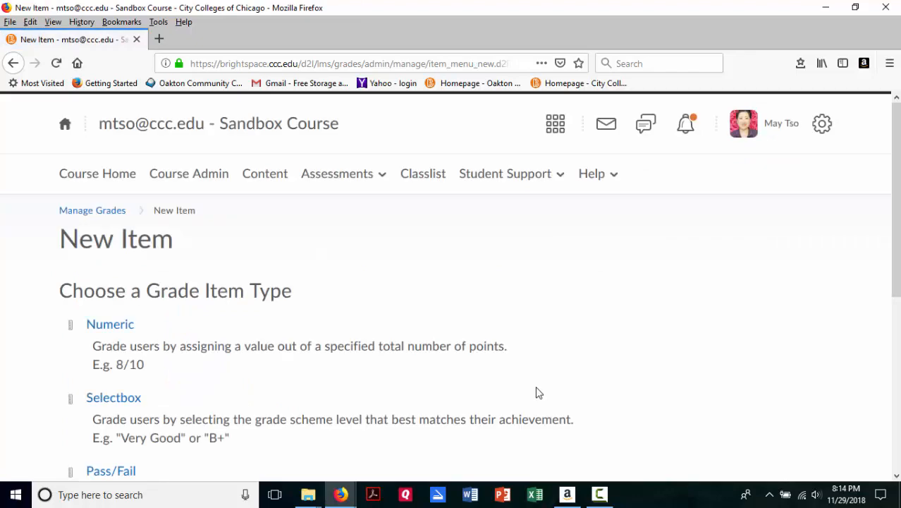
# Step: Read the descriptions of the available grade item types, from Numeric through Text
pyautogui.scroll(-2, 538, 393)
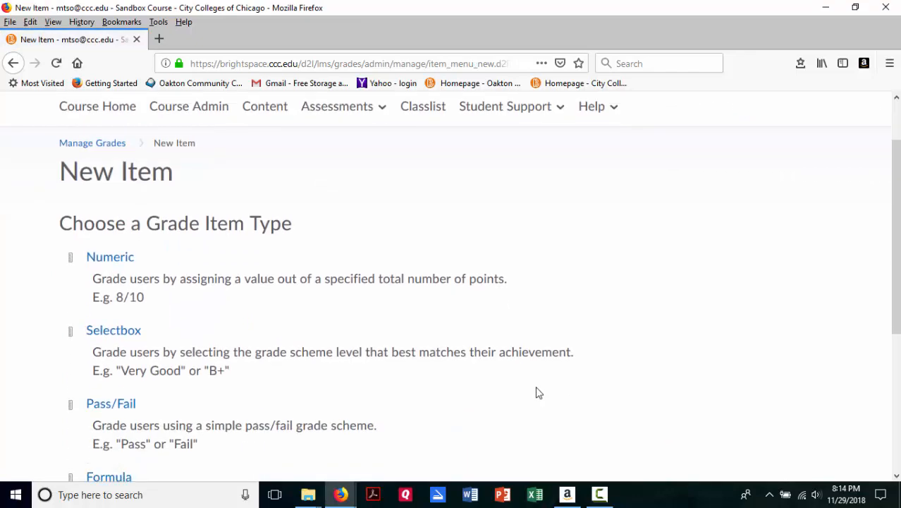
pyautogui.scroll(-2, 538, 393)
pyautogui.scroll(-2, 538, 393)
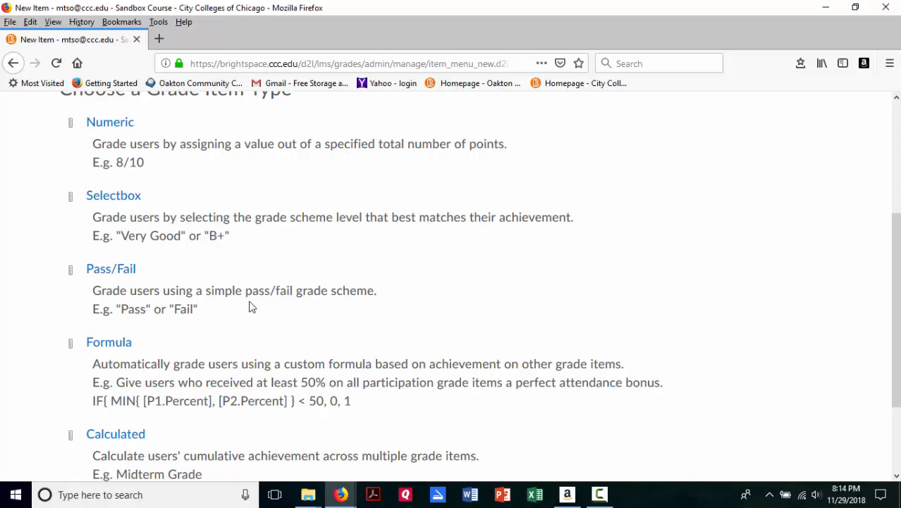
pyautogui.scroll(-2, 250, 306)
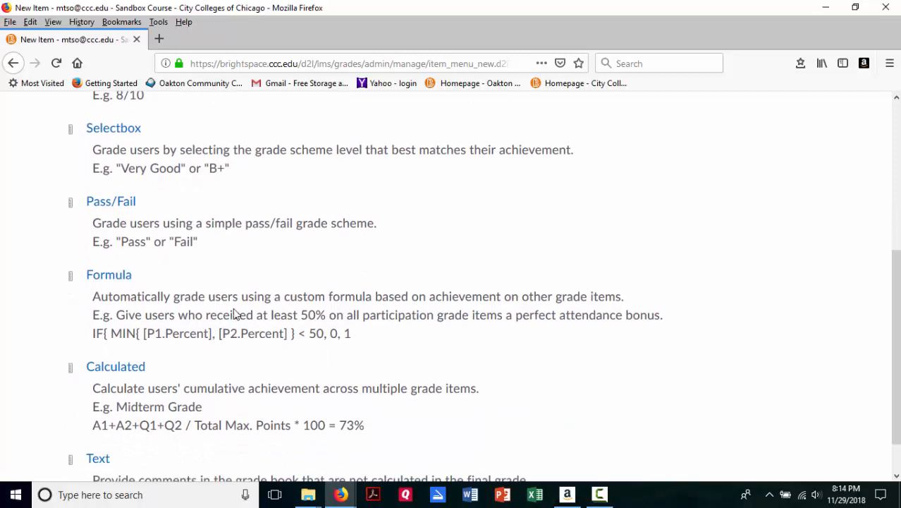
pyautogui.scroll(-1, 236, 316)
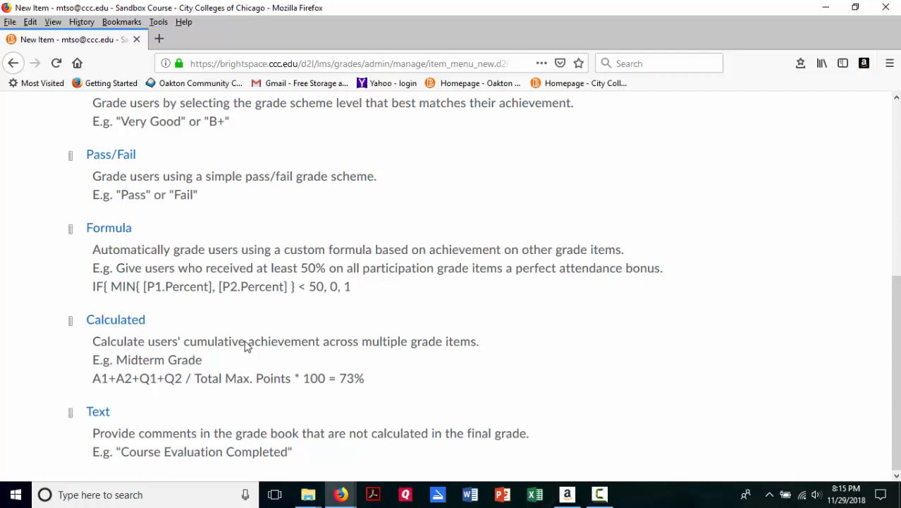
pyautogui.scroll(3, 216, 291)
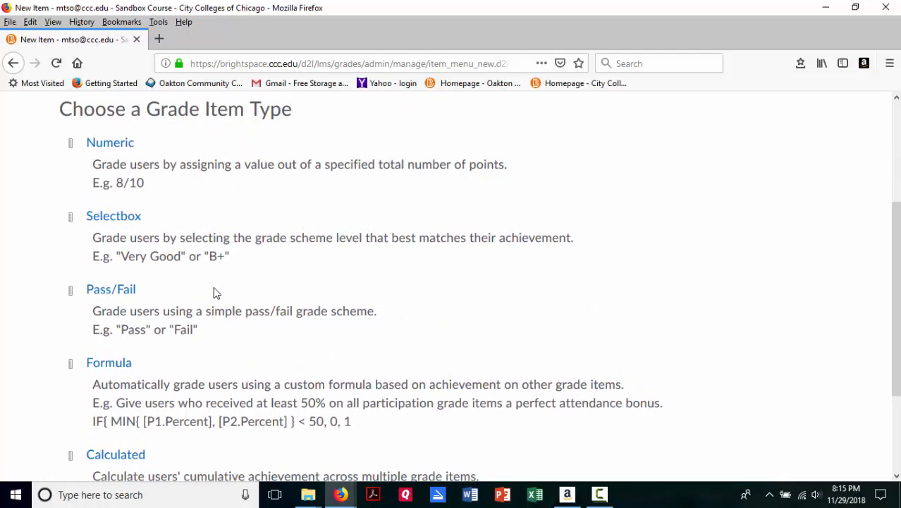
pyautogui.scroll(-3, 215, 291)
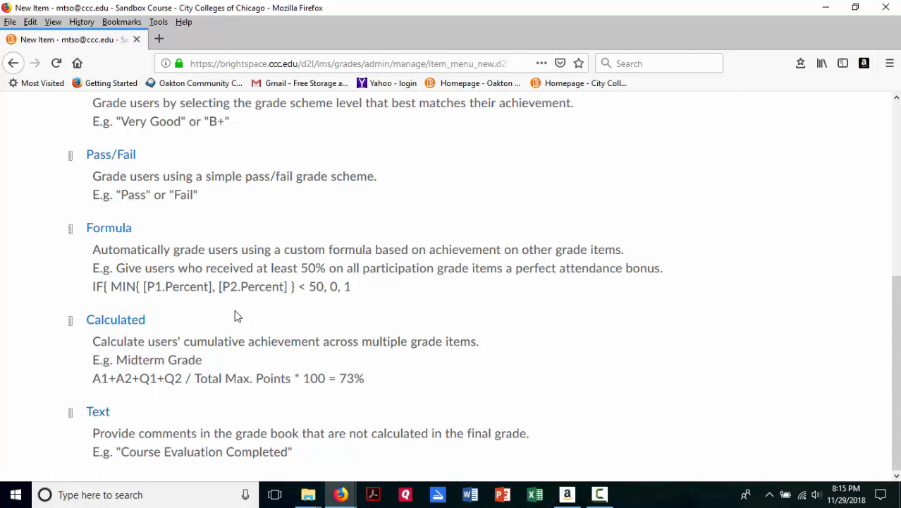
pyautogui.scroll(3, 237, 316)
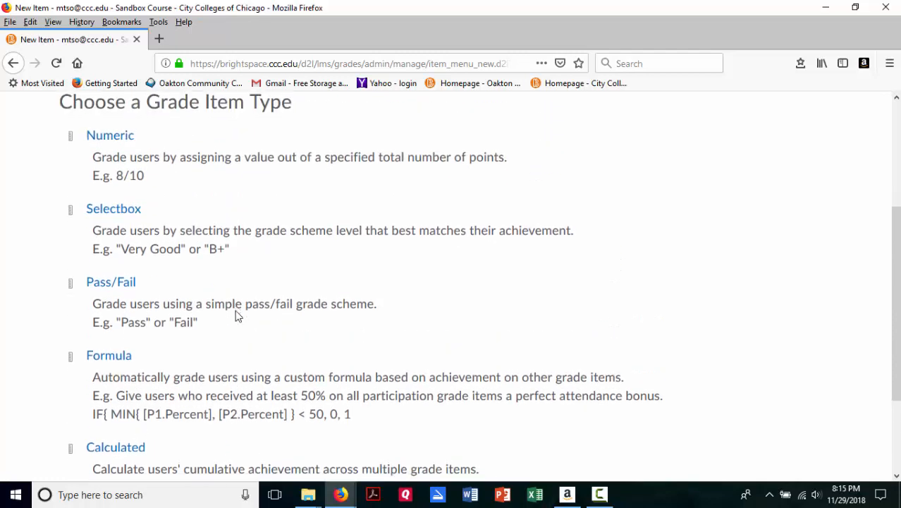
pyautogui.scroll(-3, 237, 316)
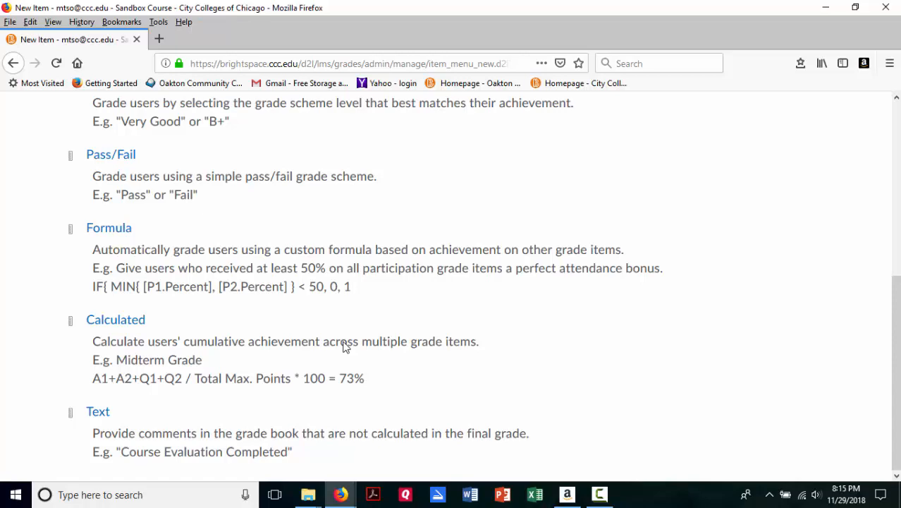
pyautogui.scroll(5, 345, 345)
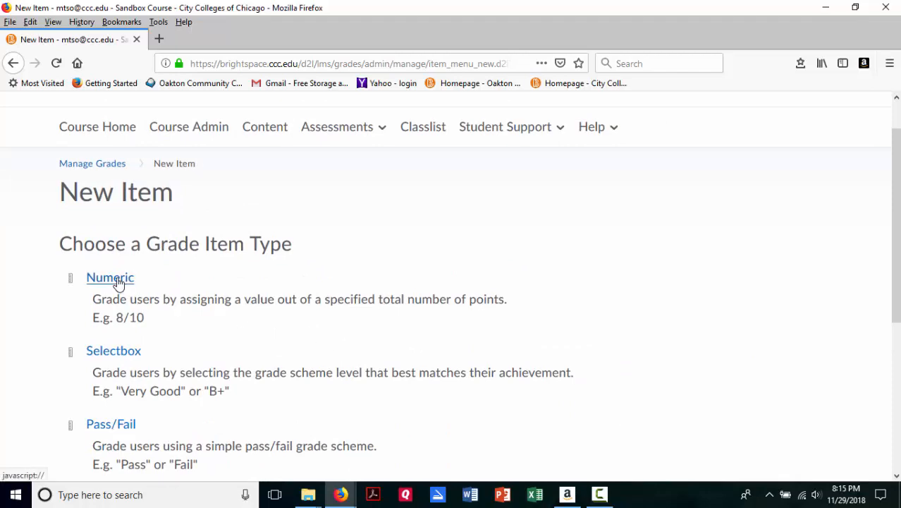
pyautogui.scroll(-4, 298, 316)
pyautogui.scroll(5, 256, 282)
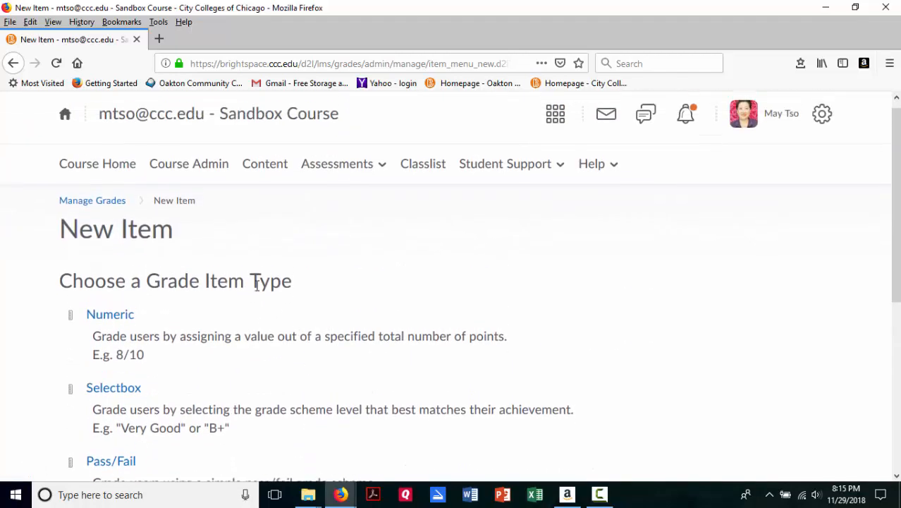
pyautogui.scroll(-4, 256, 282)
pyautogui.scroll(4, 267, 310)
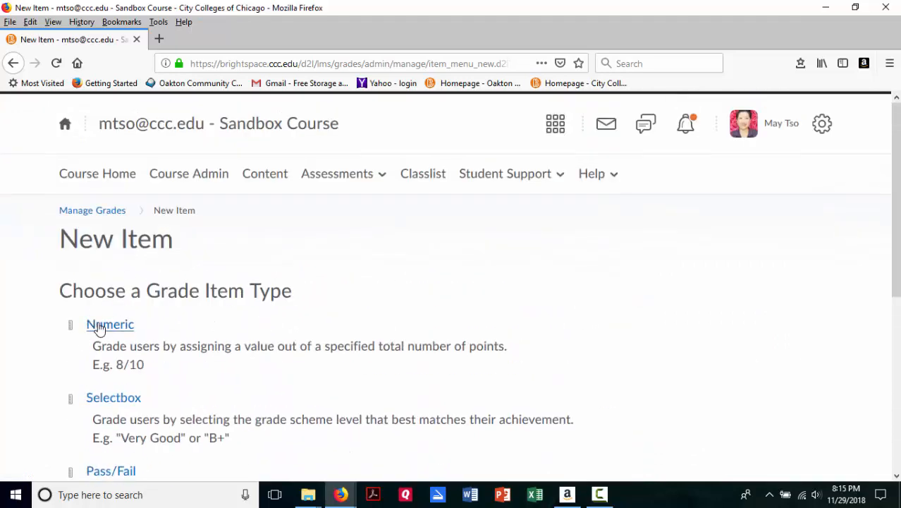
# Step: Choose the Numeric grade item type and name the new item "Assignment 1 A"
pyautogui.click(100, 327)
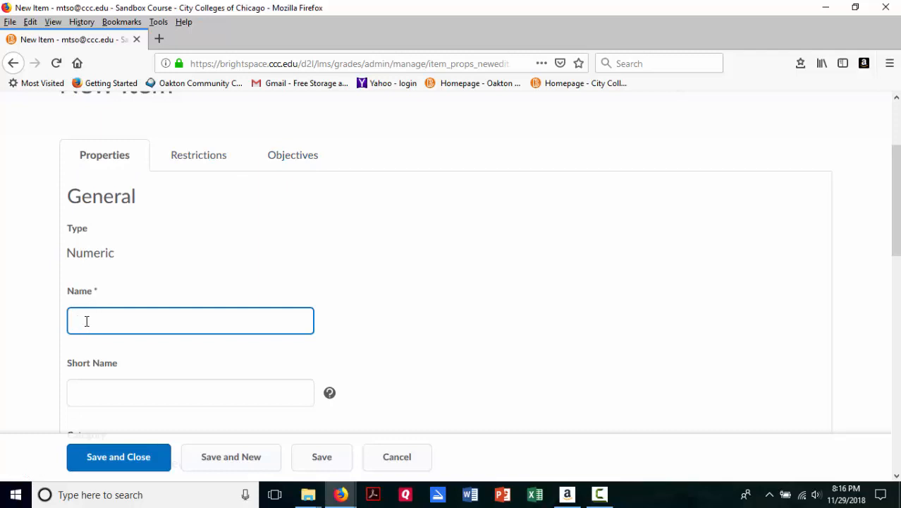
pyautogui.write('G')
pyautogui.press('BackSpace')
pyautogui.write('Assigh')
pyautogui.press('BackSpace')
pyautogui.write('nment 1 A')
# Step: Check the existing category choices for the grade item, then start a new category named "Assignments"
pyautogui.scroll(-2, 90, 352)
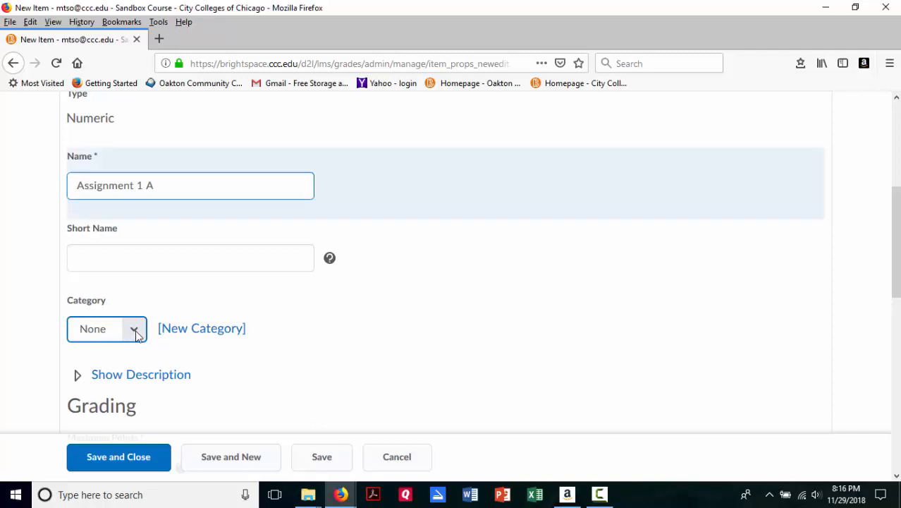
pyautogui.click(134, 330)
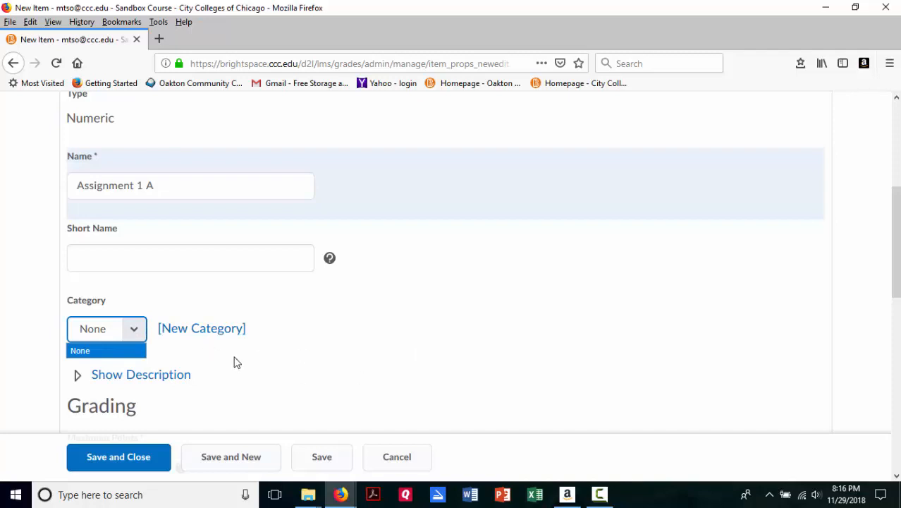
pyautogui.click(207, 330)
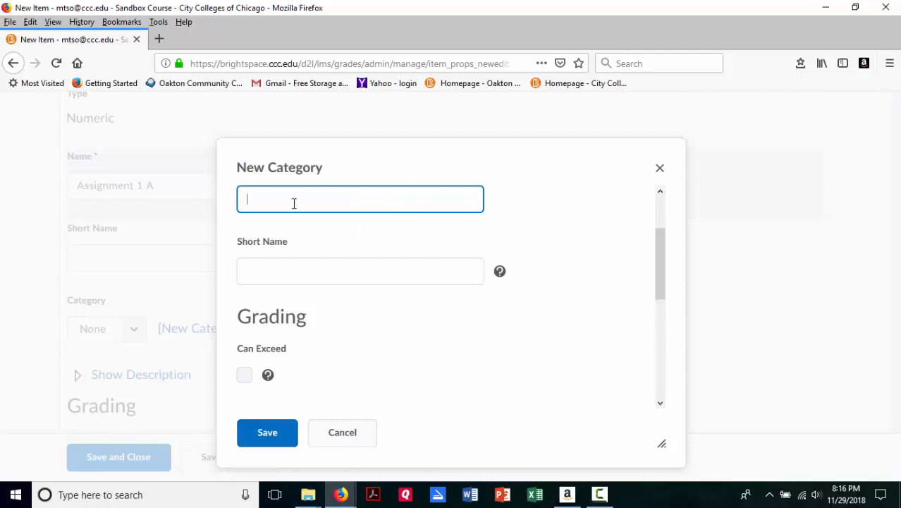
pyautogui.write('Assignments')
pyautogui.scroll(-3, 297, 208)
pyautogui.scroll(4, 381, 240)
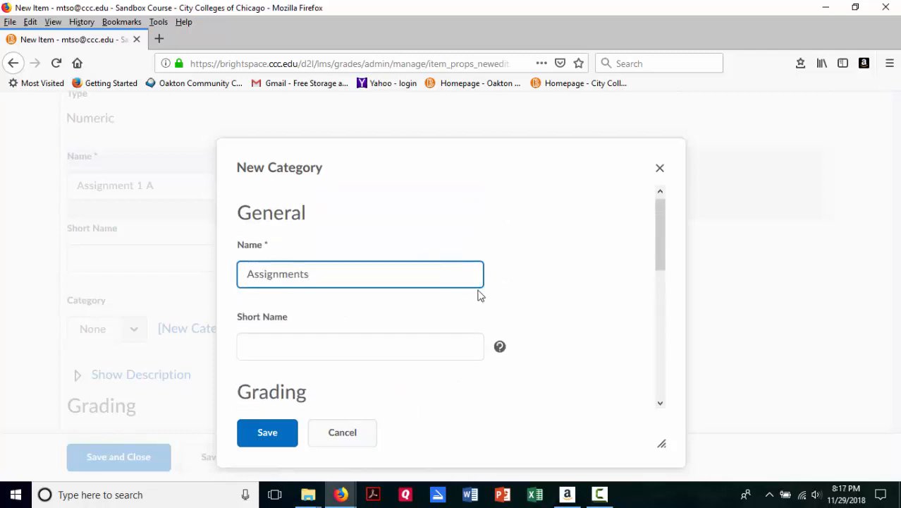
# Step: Look over the new category's settings and change its name to "Extra credit Assignments", leaving the short name empty
pyautogui.click(257, 353)
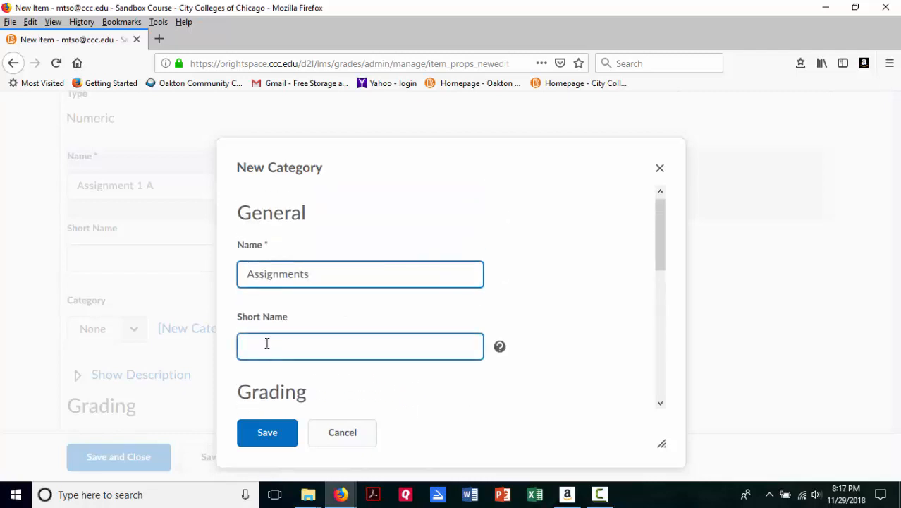
pyautogui.scroll(-4, 266, 343)
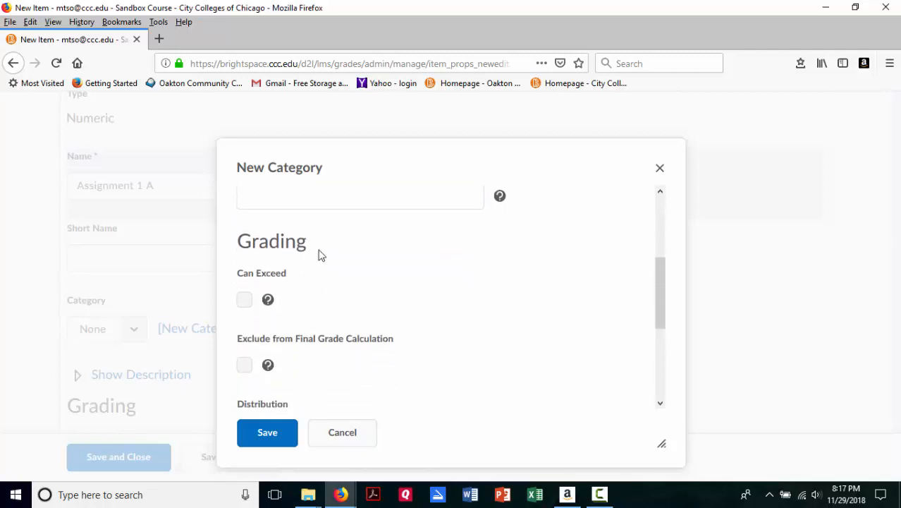
pyautogui.scroll(-2, 321, 257)
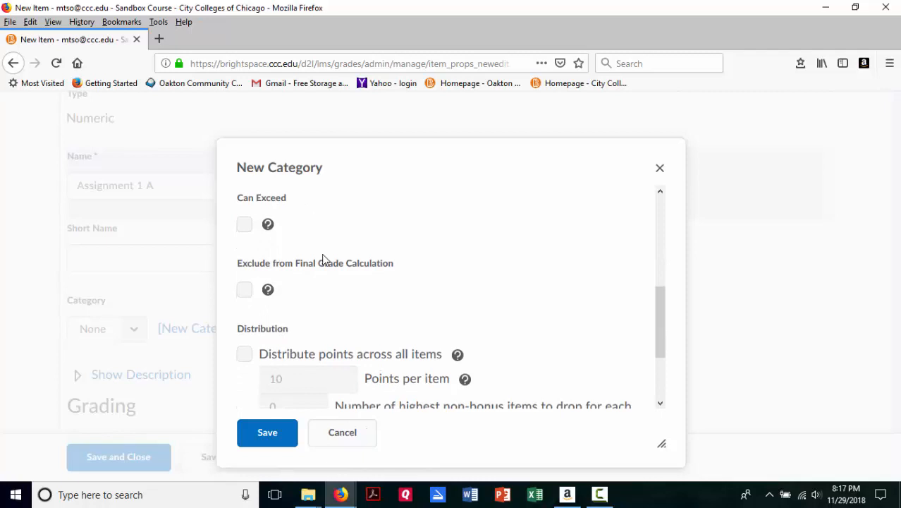
pyautogui.scroll(2, 323, 259)
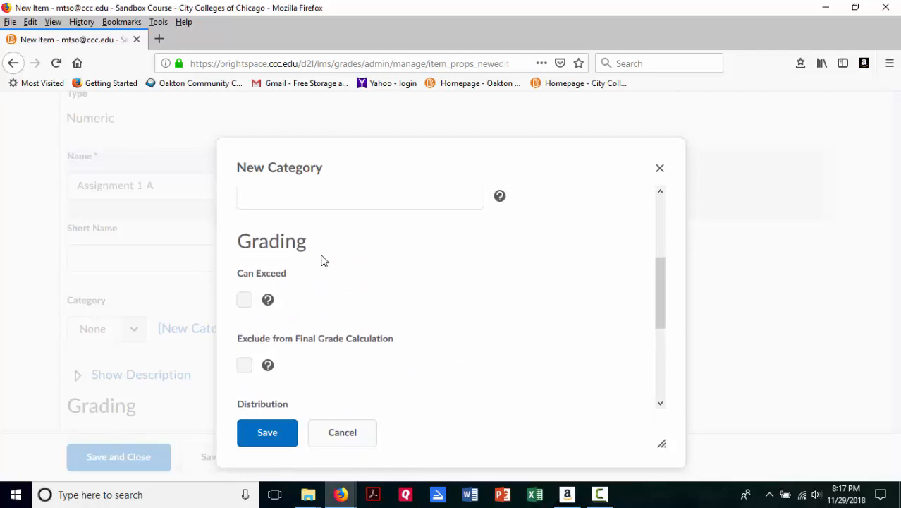
pyautogui.scroll(2, 323, 260)
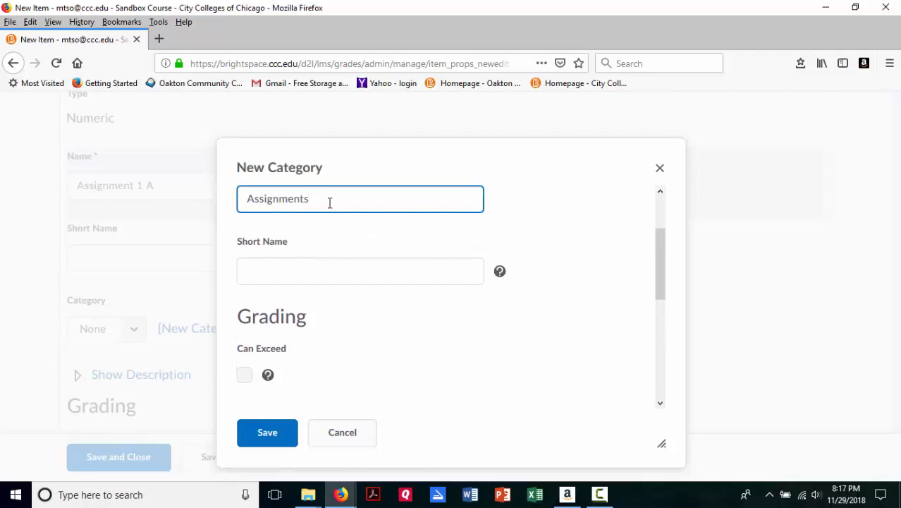
pyautogui.click(248, 198)
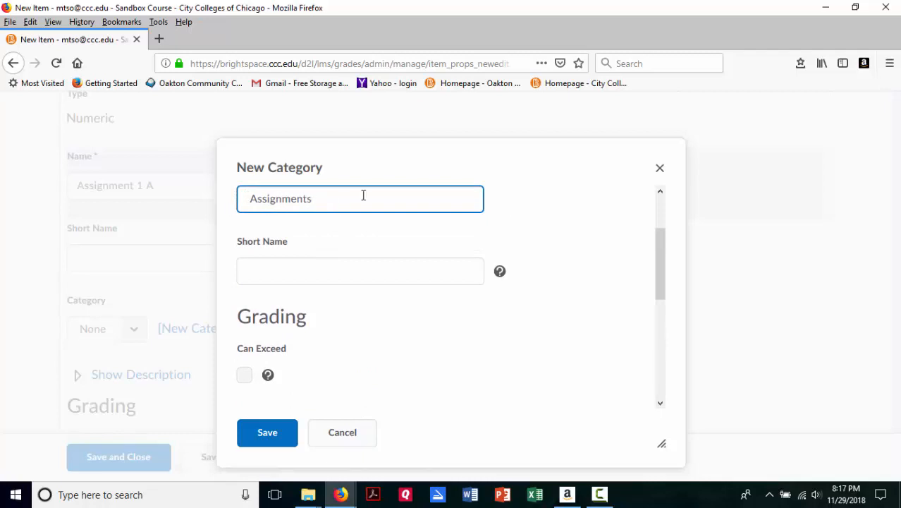
pyautogui.write('Extra')
pyautogui.write(' cred')
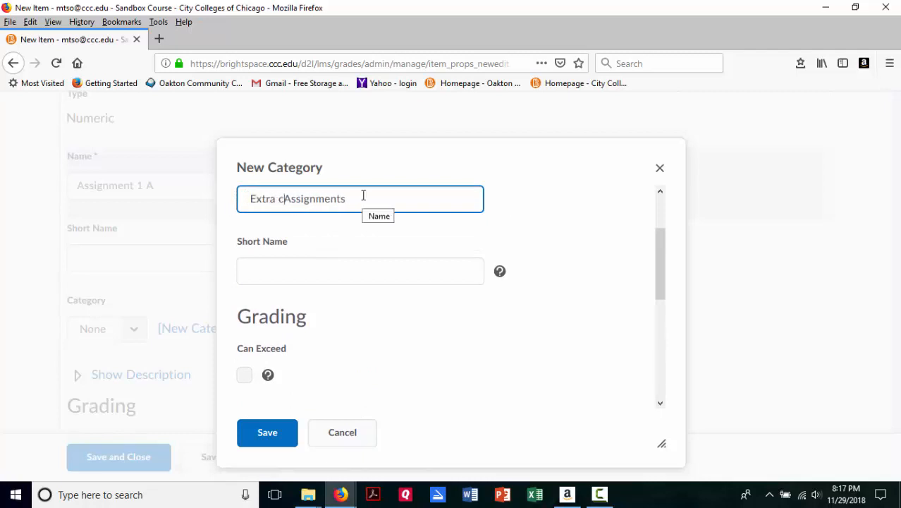
pyautogui.write('it')
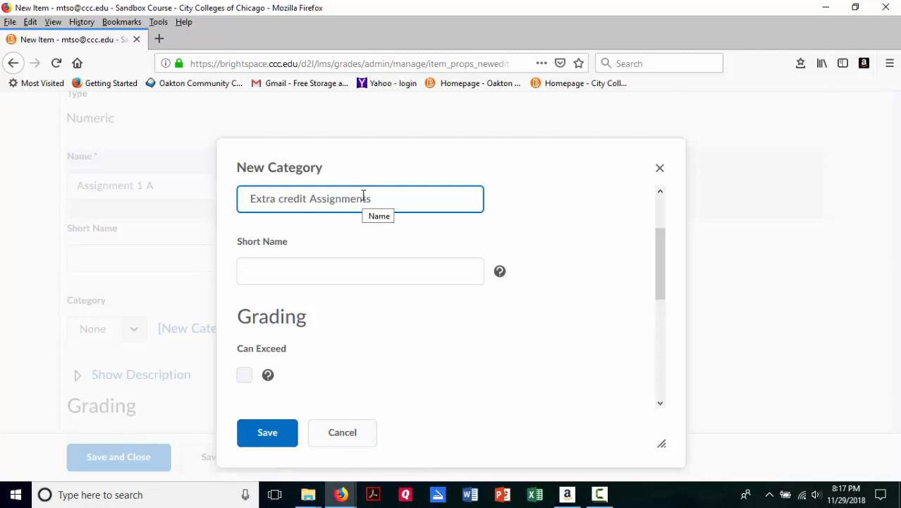
# Step: Enable Can Exceed for the new category and open the explanation of that setting
pyautogui.scroll(-2, 363, 195)
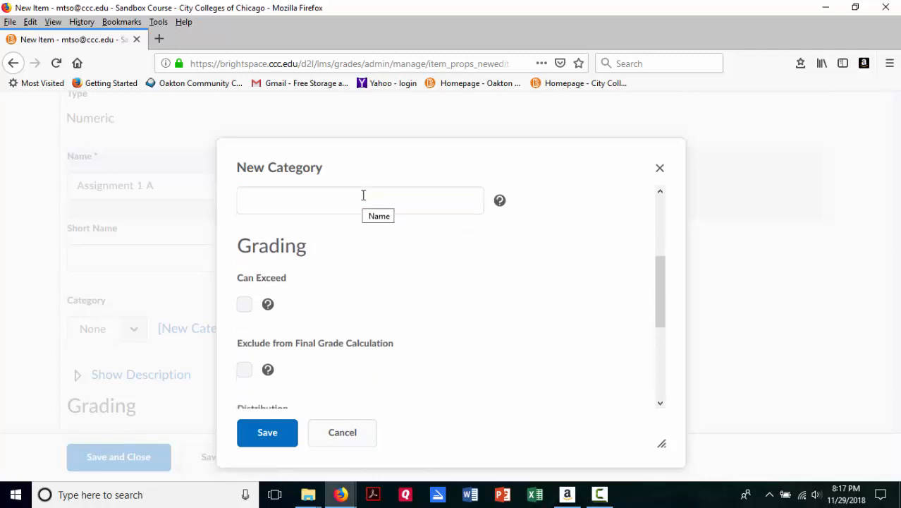
pyautogui.click(245, 302)
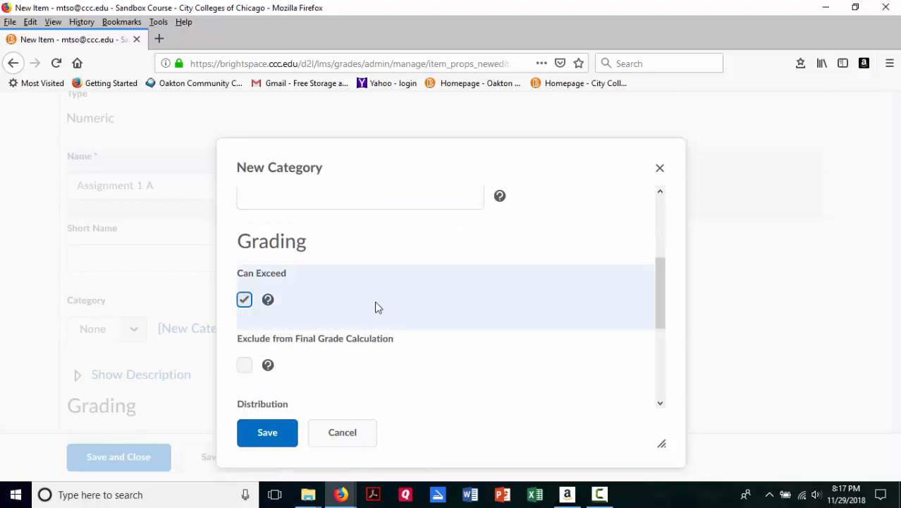
pyautogui.click(271, 308)
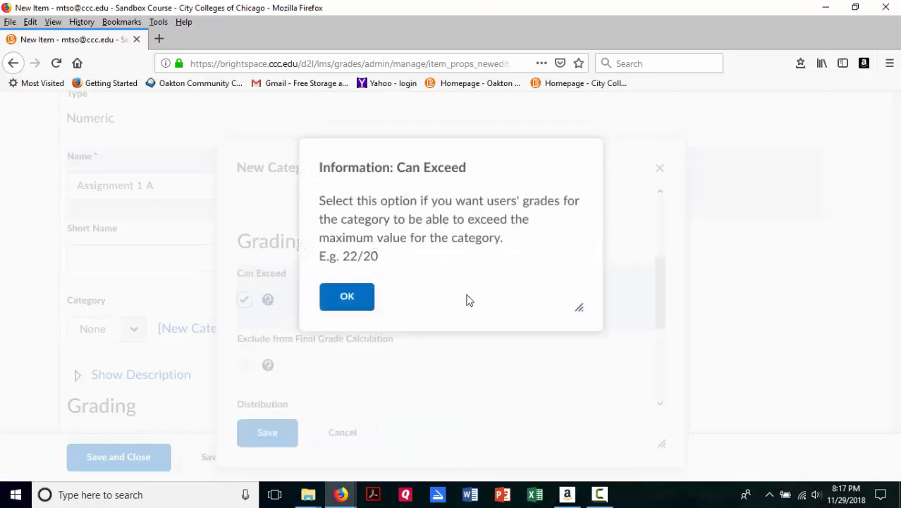
# Step: Close the Can Exceed explanation and exclude the new category from the final grade calculation
pyautogui.click(348, 297)
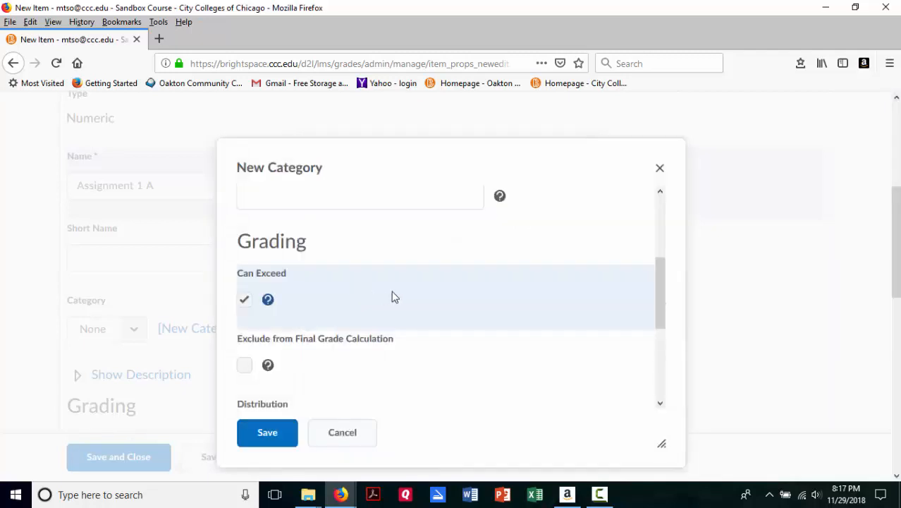
pyautogui.scroll(-2, 392, 295)
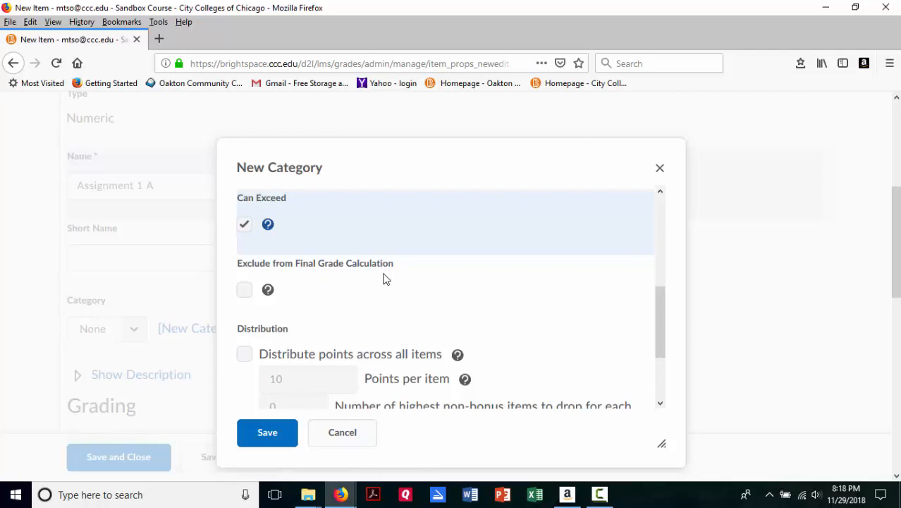
pyautogui.scroll(3, 368, 253)
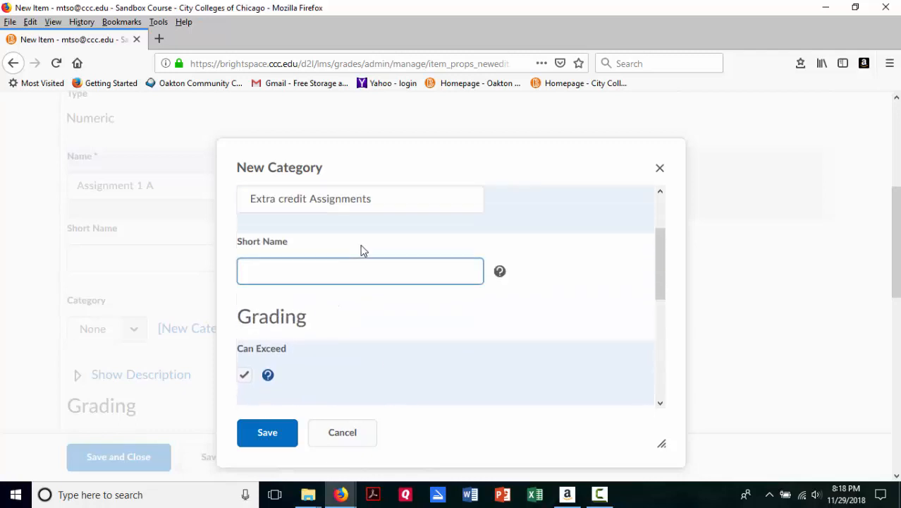
pyautogui.scroll(2, 362, 250)
pyautogui.scroll(-5, 359, 265)
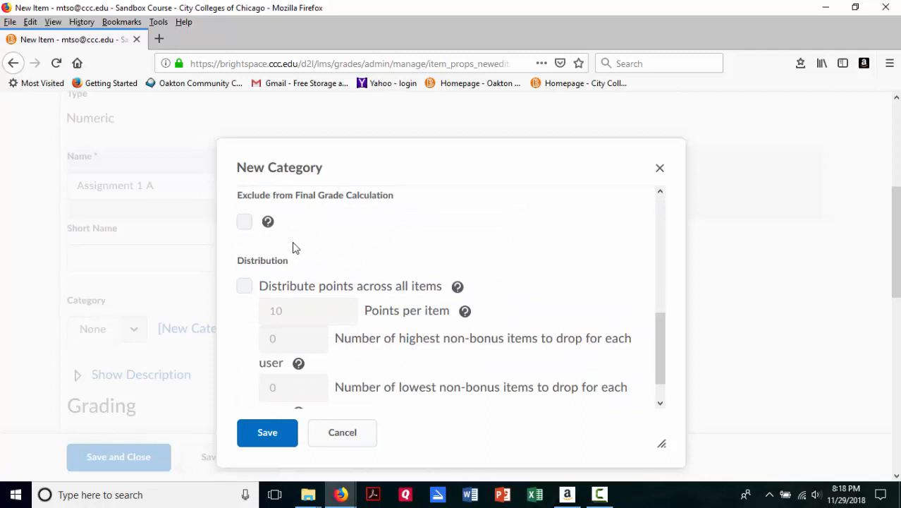
pyautogui.click(244, 223)
# Step: Distribute points across all items in the category at 25 points per item and save the category
pyautogui.scroll(-1, 397, 263)
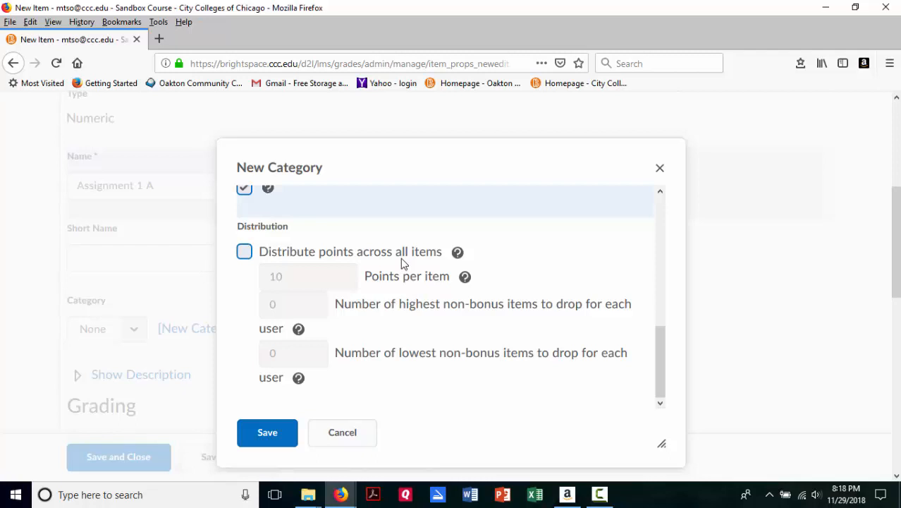
pyautogui.click(242, 252)
pyautogui.moveTo(301, 268); pyautogui.dragTo(234, 278)
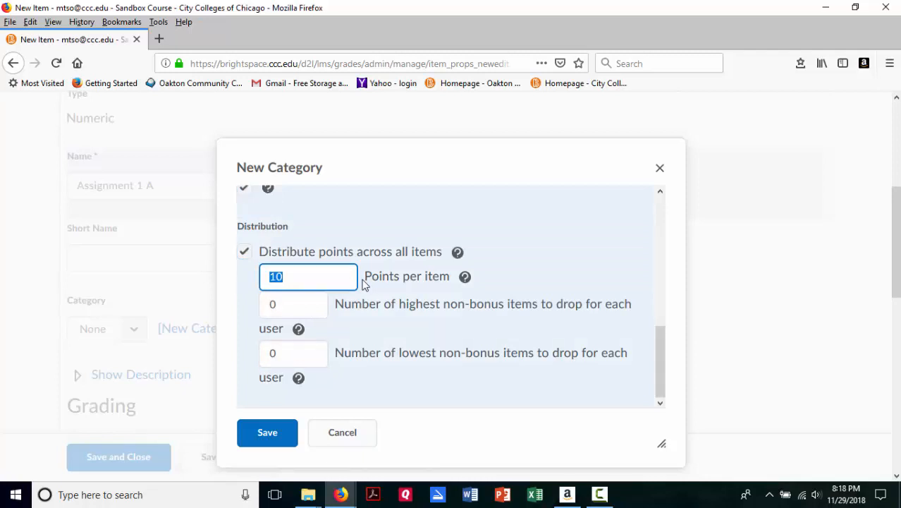
pyautogui.write('25')
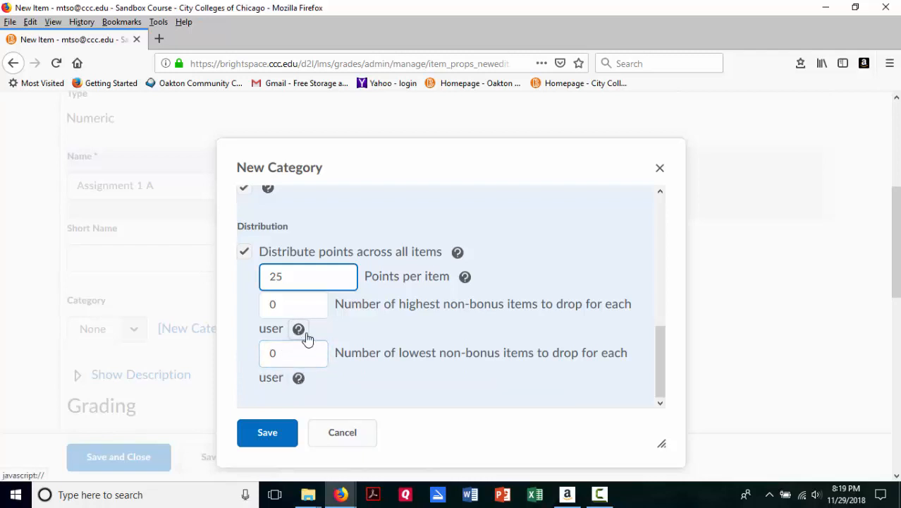
pyautogui.scroll(-2, 408, 377)
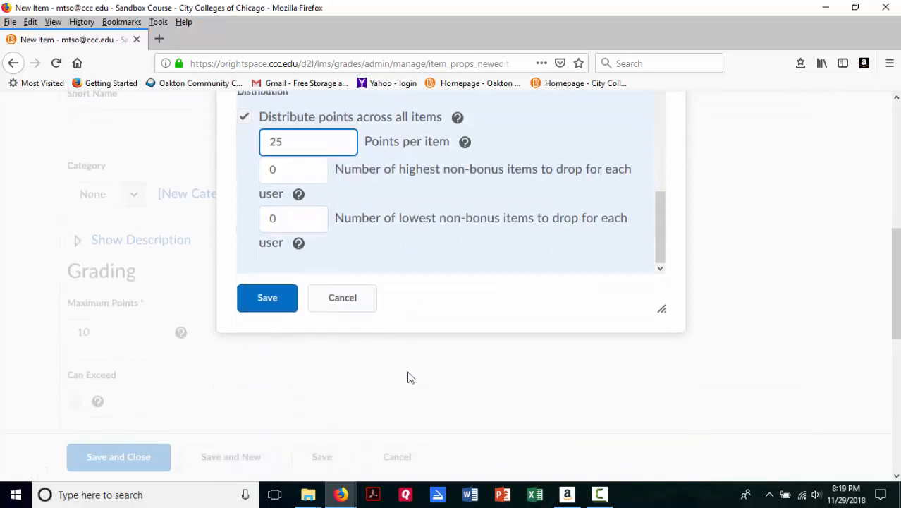
pyautogui.scroll(2, 411, 367)
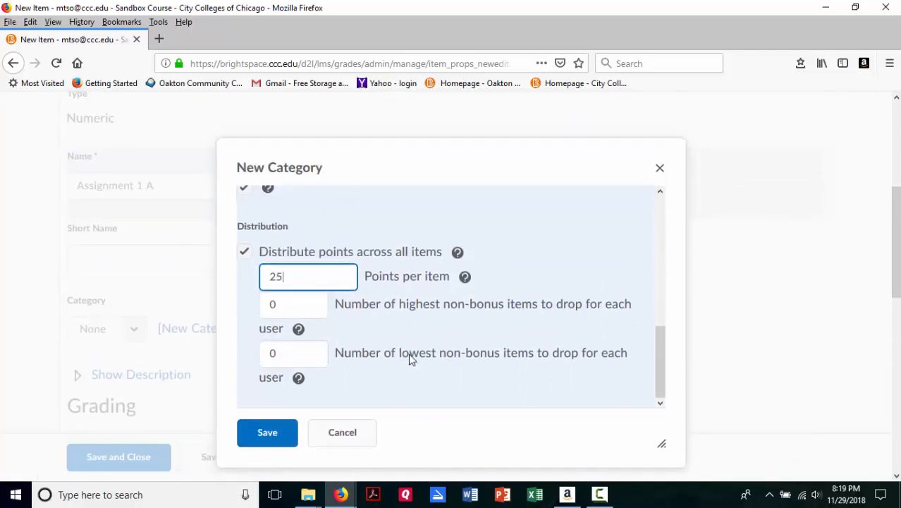
pyautogui.click(278, 434)
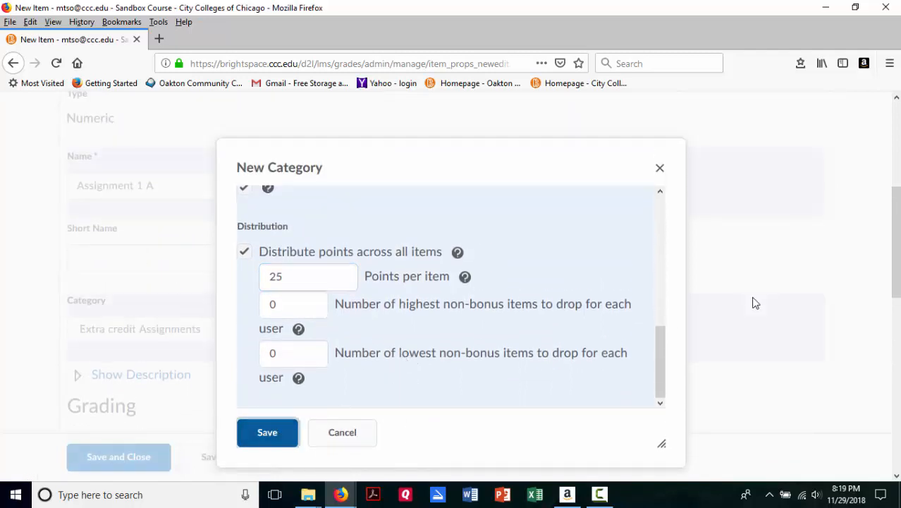
# Step: Check the grade item's category and maximum points, then enable Can Exceed for the item
pyautogui.scroll(-3, 752, 304)
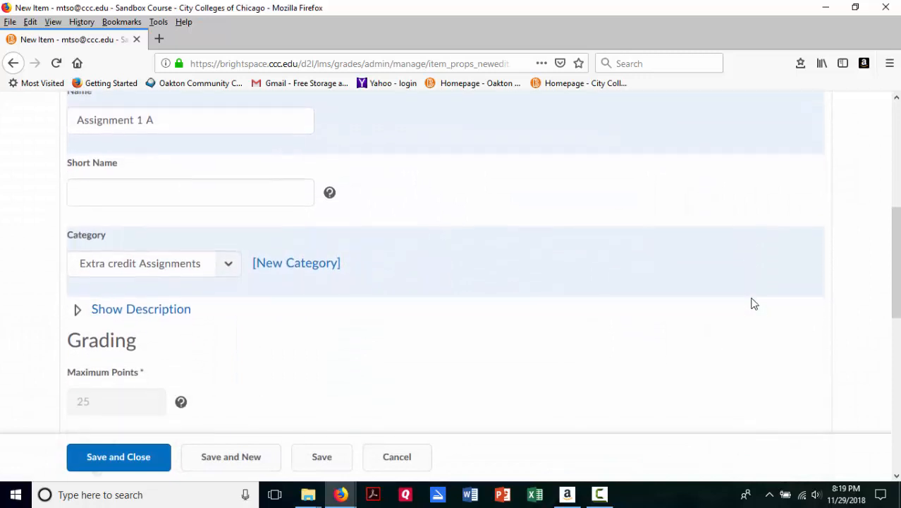
pyautogui.scroll(3, 130, 113)
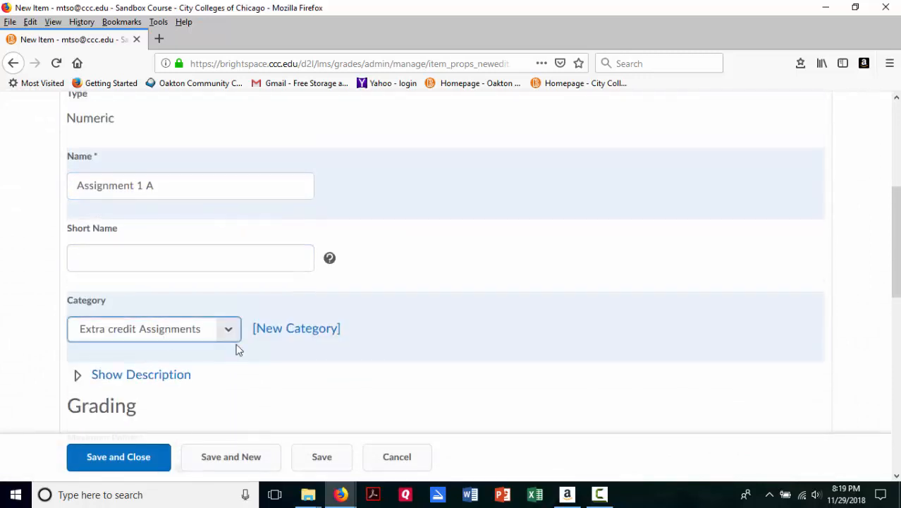
pyautogui.scroll(-3, 268, 346)
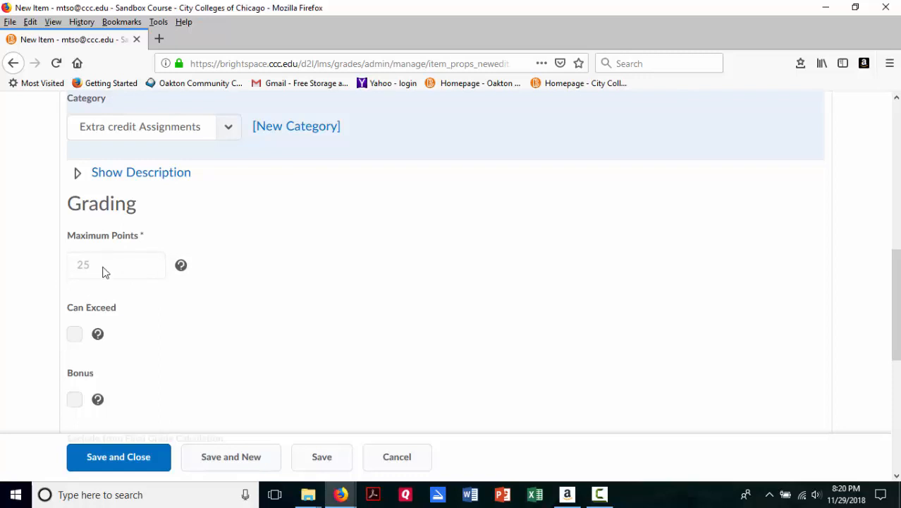
pyautogui.scroll(-2, 180, 338)
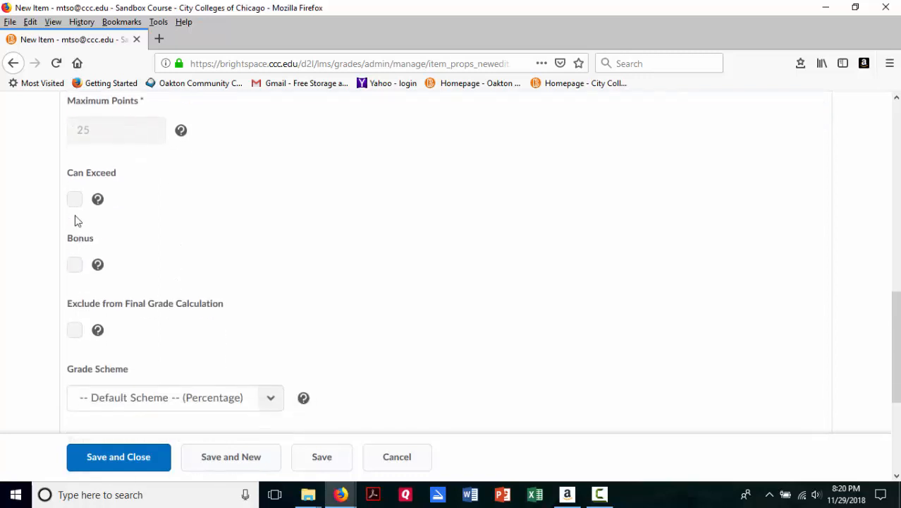
pyautogui.click(75, 201)
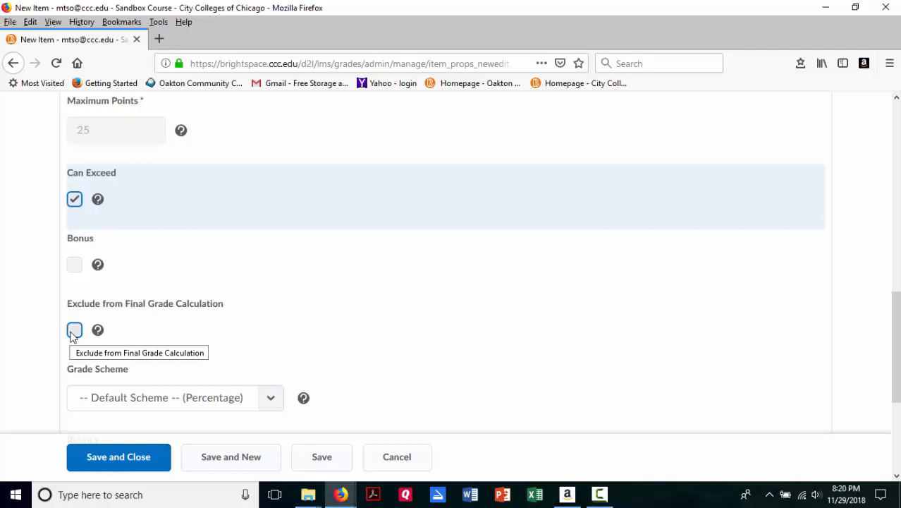
# Step: Read the explanations of Bonus and Exclude from Final Grade Calculation, then exclude the grade item from the final grade
pyautogui.click(99, 267)
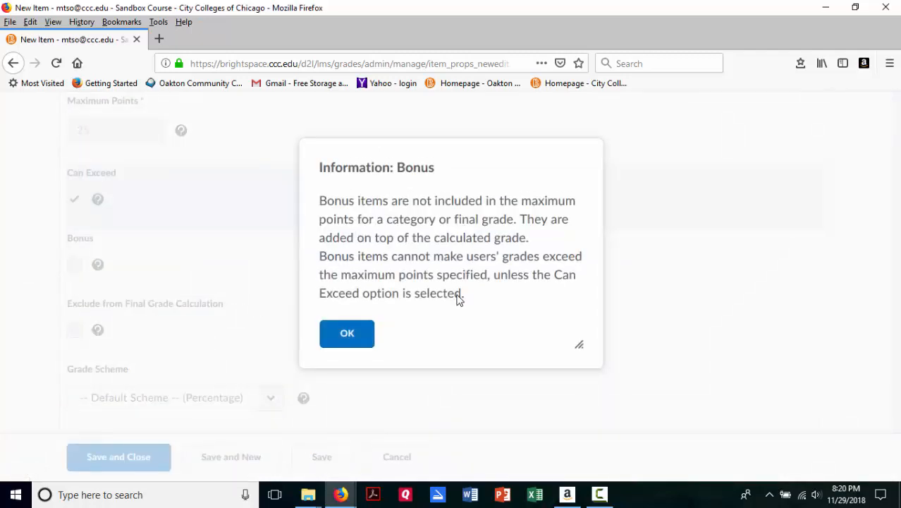
pyautogui.click(340, 332)
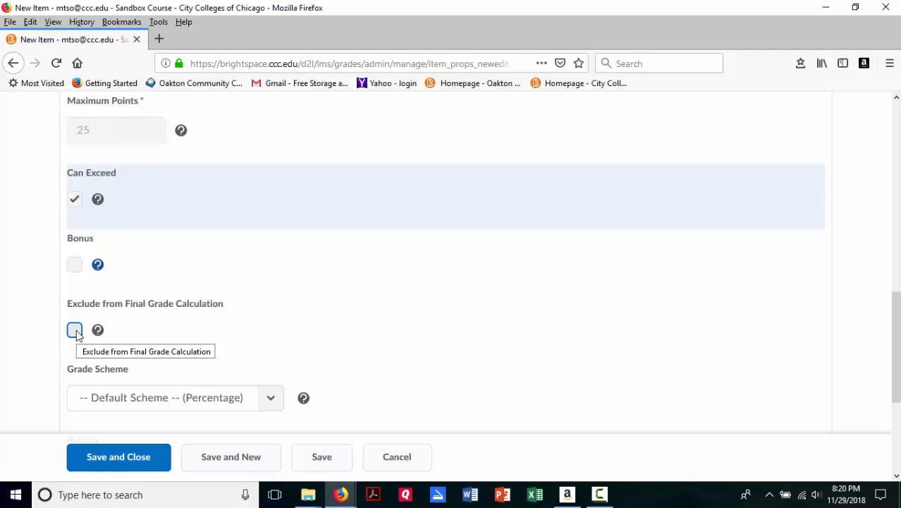
pyautogui.click(98, 330)
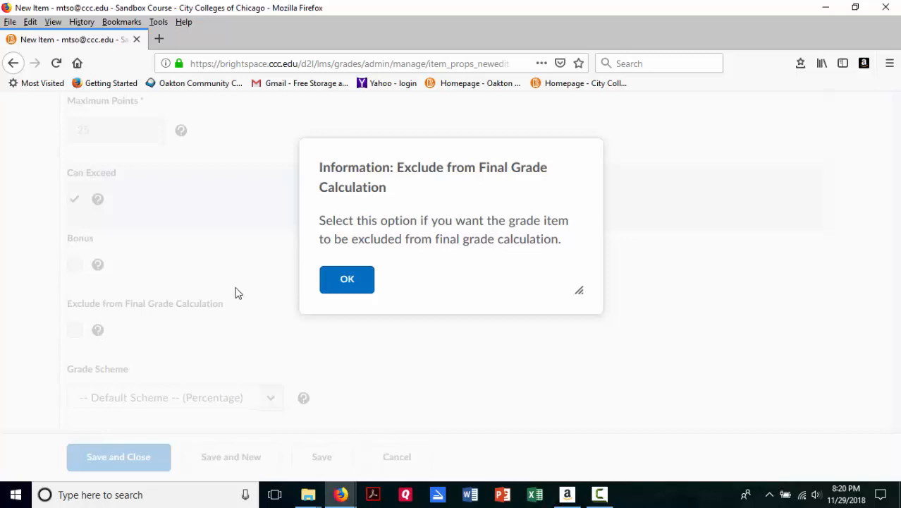
pyautogui.click(327, 278)
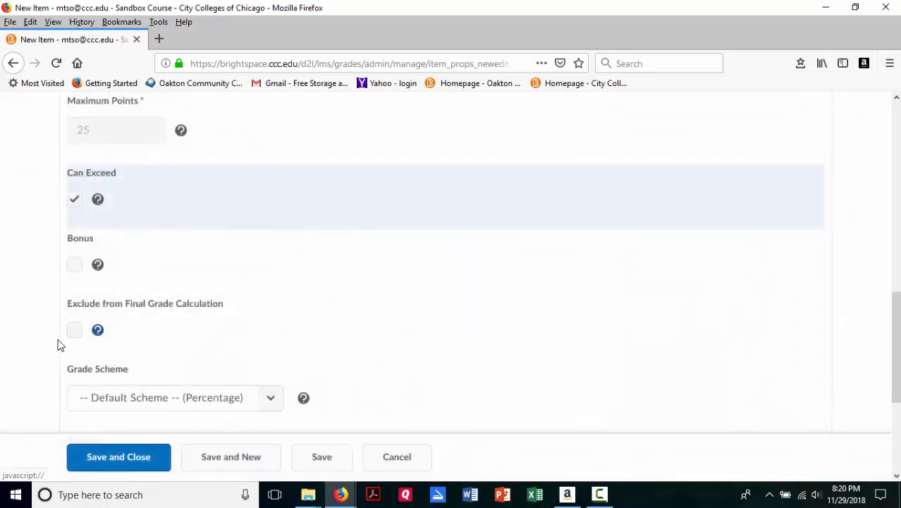
pyautogui.click(74, 330)
# Step: Examine the item's grade scheme, rubric and student view display options, then collapse the display options
pyautogui.scroll(-3, 242, 302)
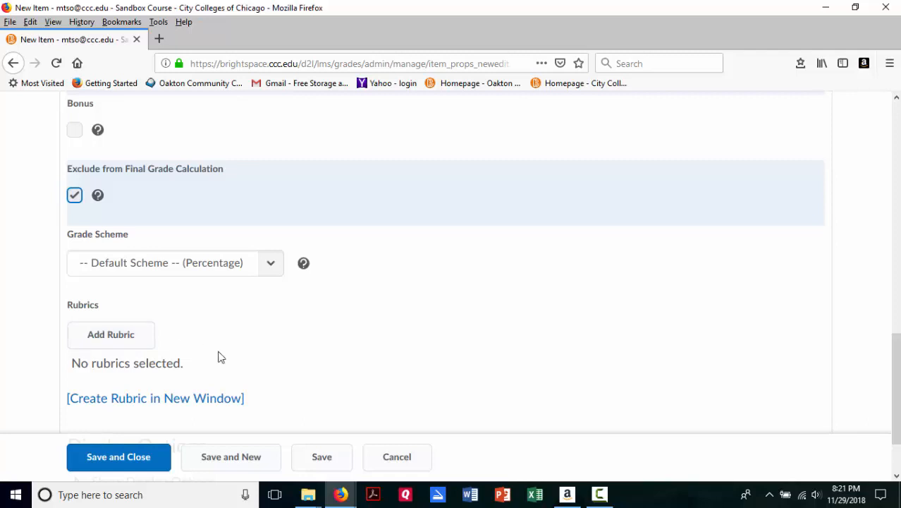
pyautogui.scroll(-2, 237, 360)
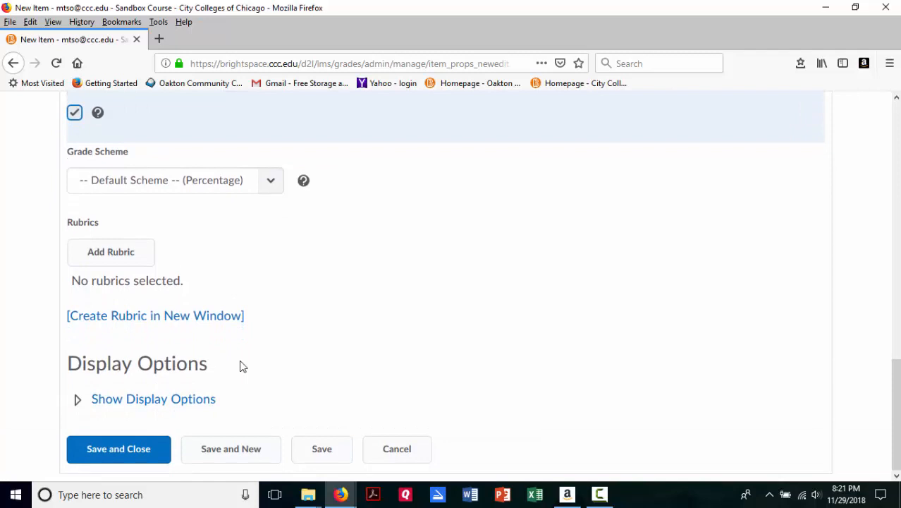
pyautogui.scroll(2, 240, 365)
pyautogui.scroll(-2, 239, 366)
pyautogui.click(77, 399)
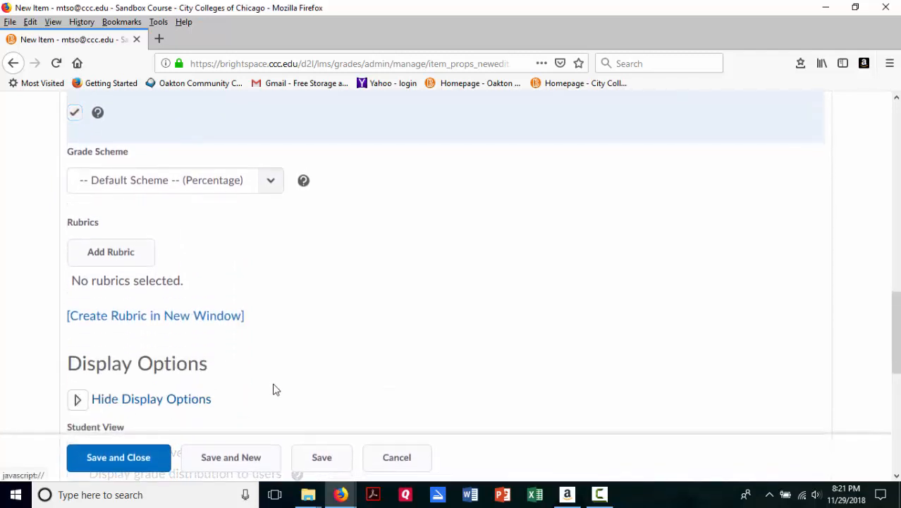
pyautogui.scroll(-3, 274, 388)
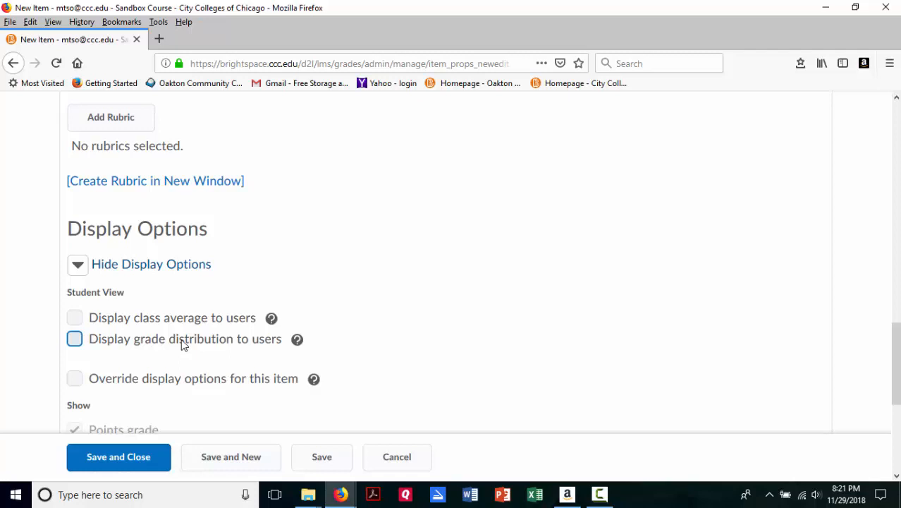
pyautogui.scroll(-2, 181, 339)
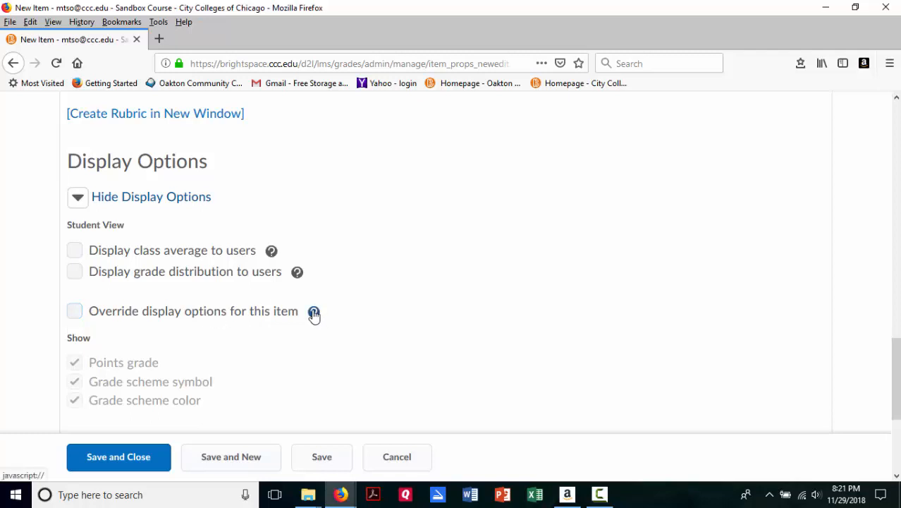
pyautogui.click(79, 197)
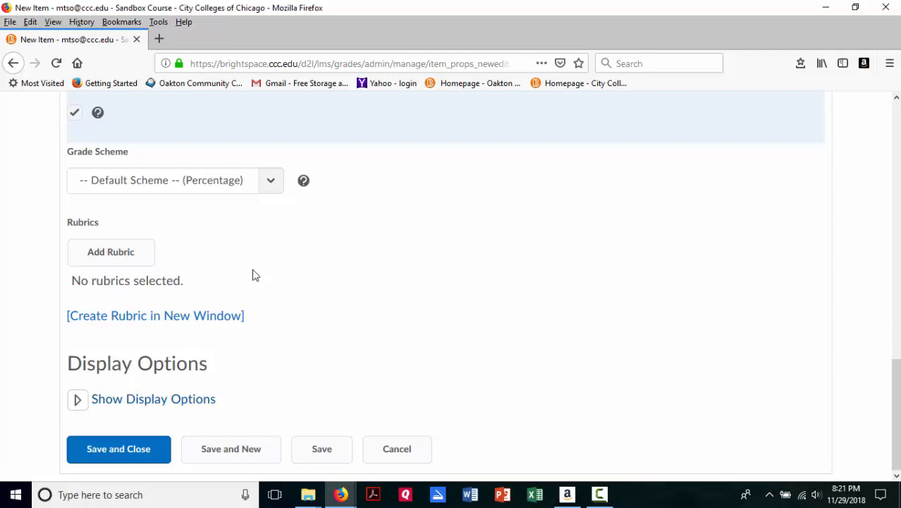
# Step: Save the Assignment 1 A grade item and close it to return to the grades list
pyautogui.scroll(10, 255, 275)
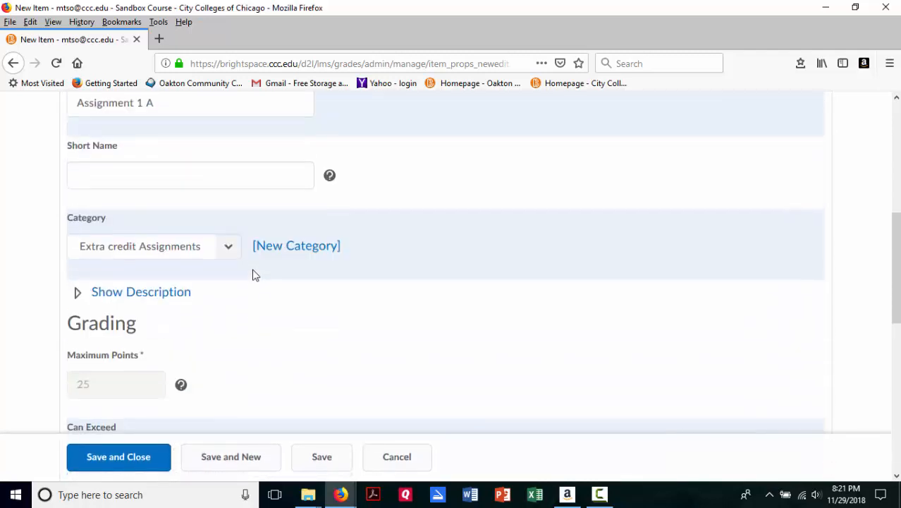
pyautogui.scroll(5, 256, 275)
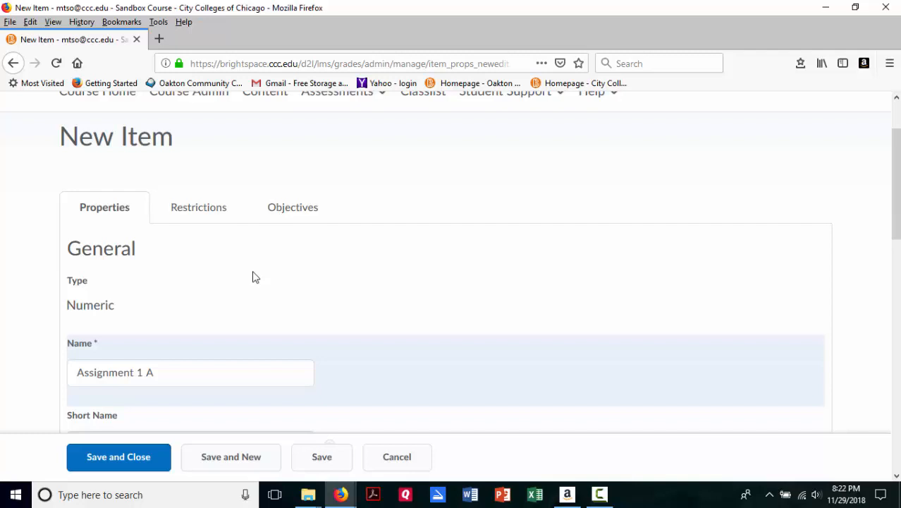
pyautogui.click(332, 460)
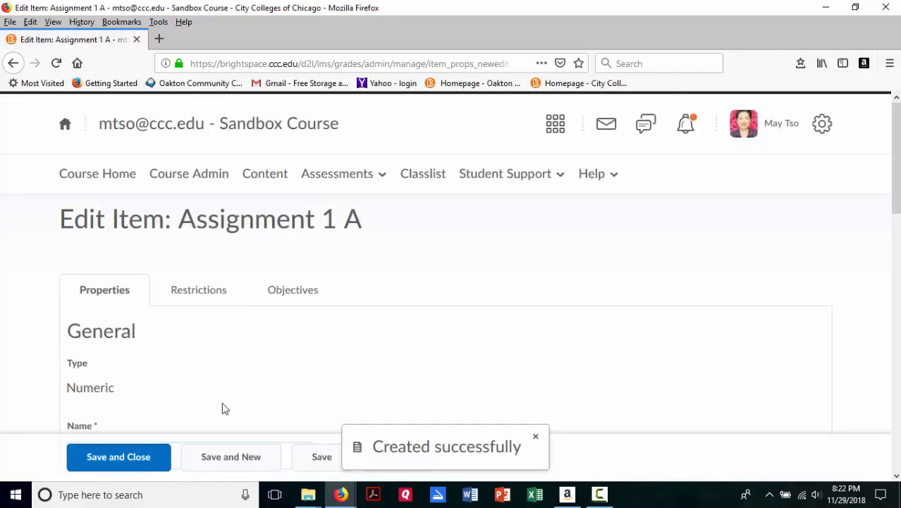
pyautogui.click(132, 459)
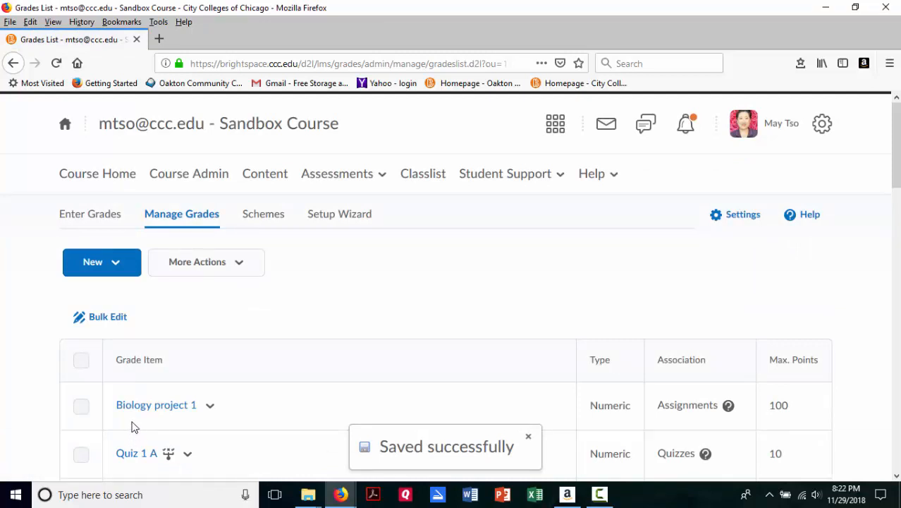
# Step: View the Enter Grades page and examine the student's row and grade columns
pyautogui.click(94, 220)
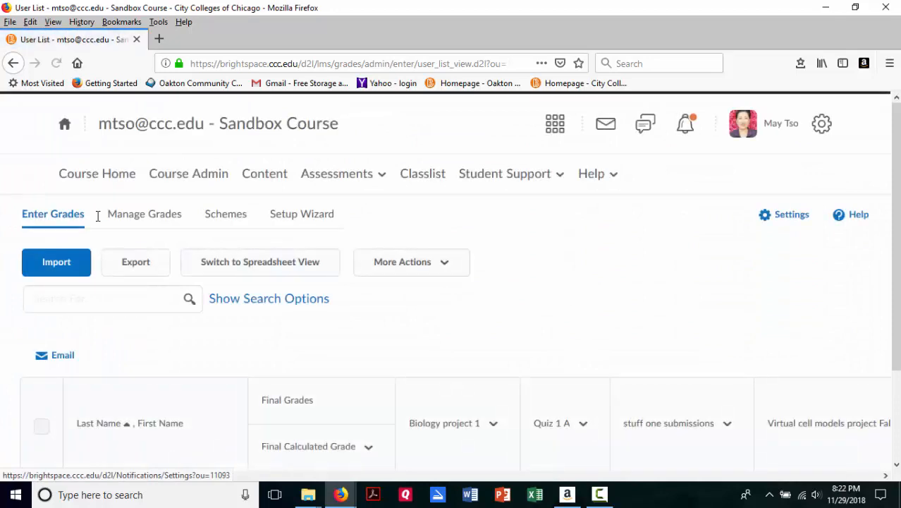
pyautogui.scroll(-1, 318, 379)
pyautogui.scroll(-1, 318, 379)
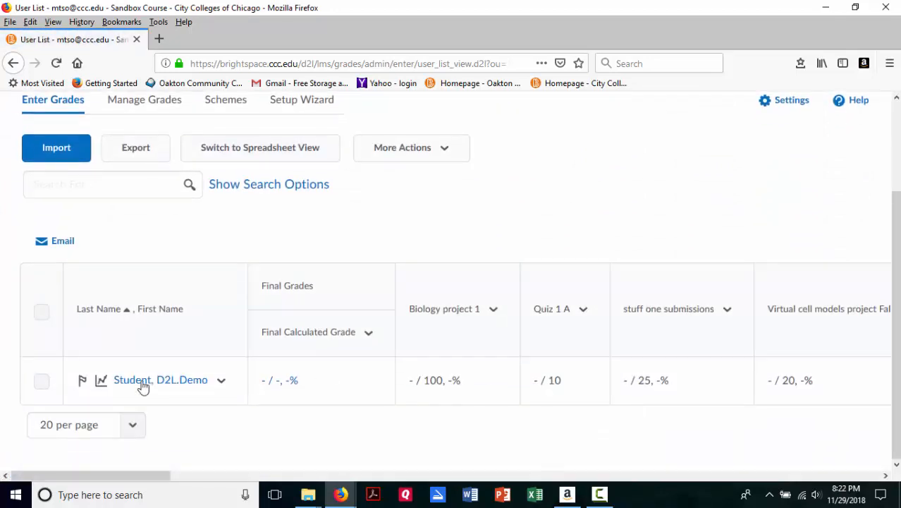
pyautogui.scroll(2, 227, 332)
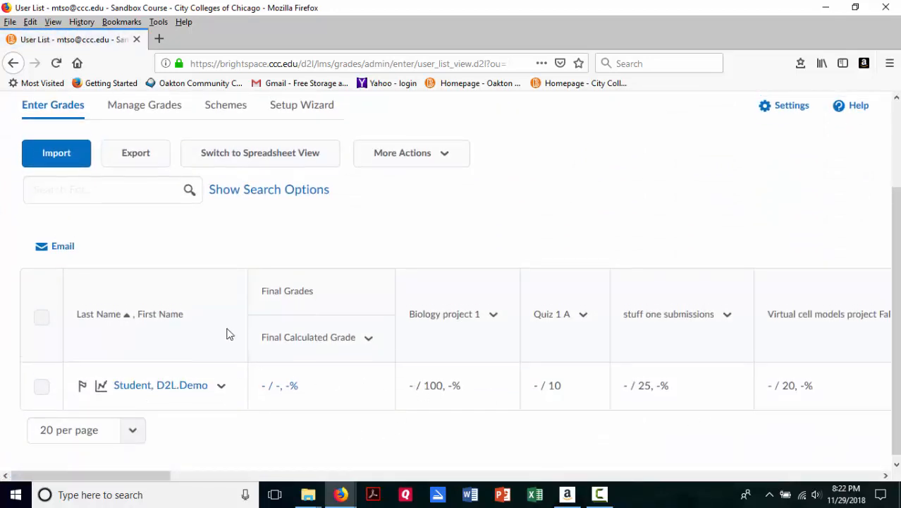
# Step: Return to the Manage Grades list, locate Assignment 1 A under Extra credit Assignments, and open it for editing
pyautogui.click(148, 219)
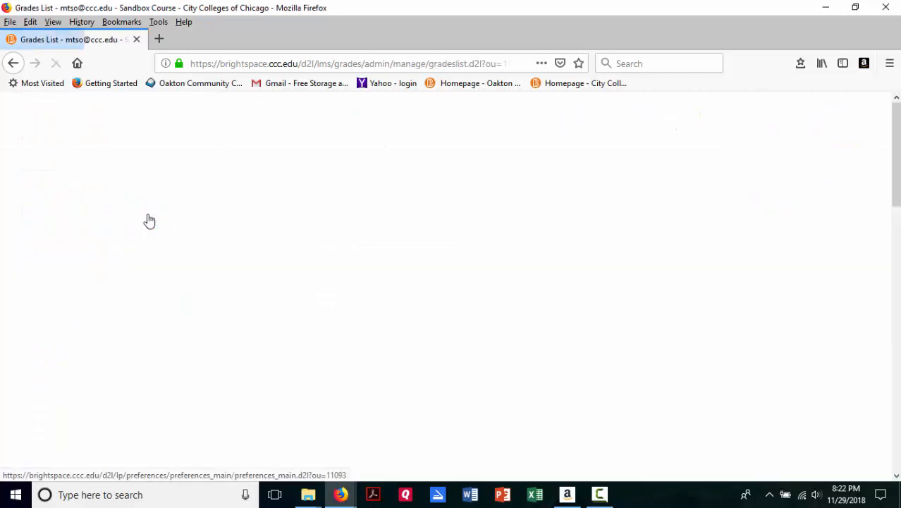
pyautogui.scroll(-2, 310, 336)
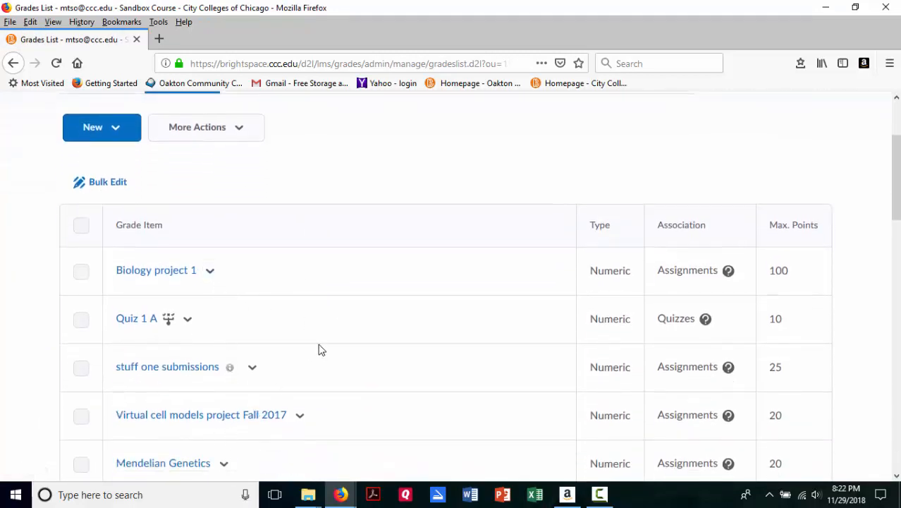
pyautogui.scroll(-3, 318, 348)
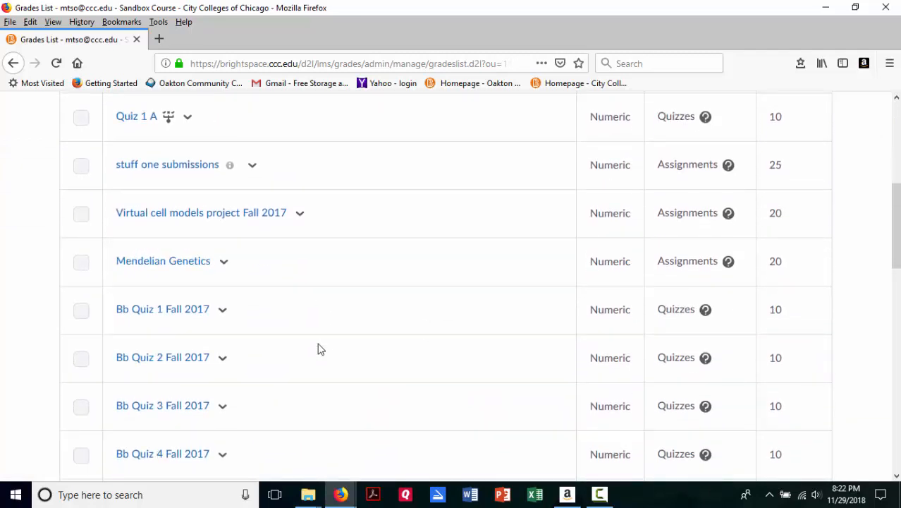
pyautogui.scroll(-2, 316, 332)
pyautogui.scroll(-3, 326, 334)
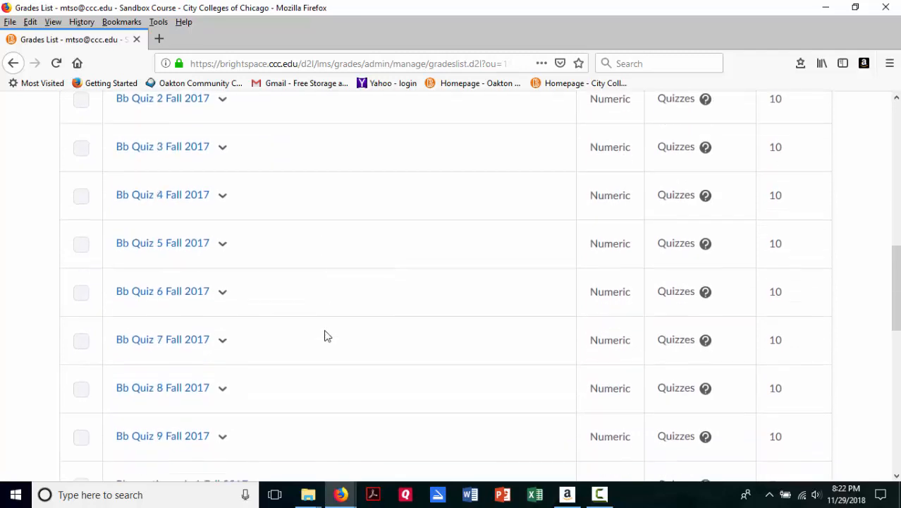
pyautogui.scroll(-3, 325, 361)
pyautogui.scroll(-2, 325, 357)
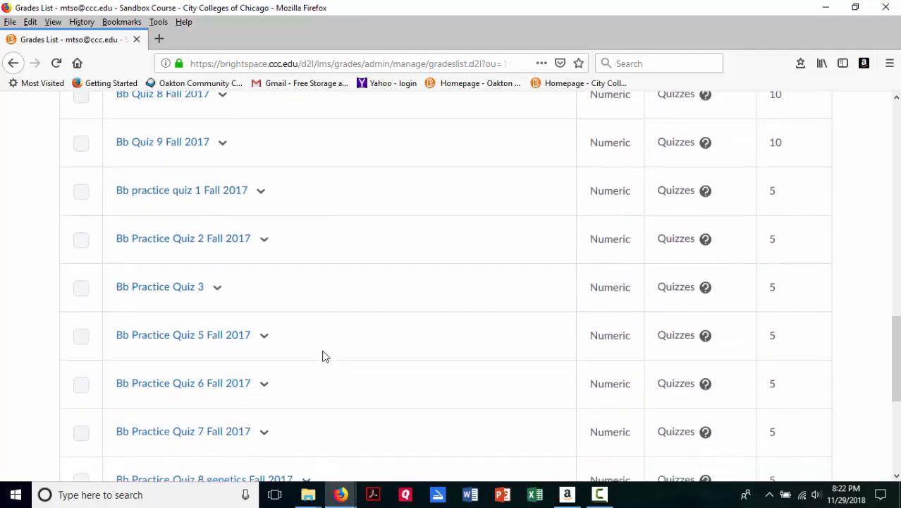
pyautogui.scroll(-2, 324, 356)
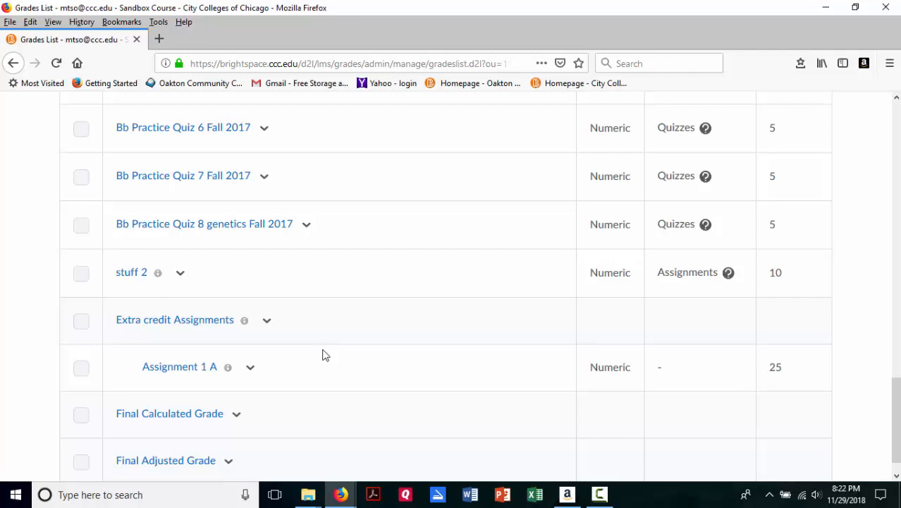
pyautogui.click(251, 374)
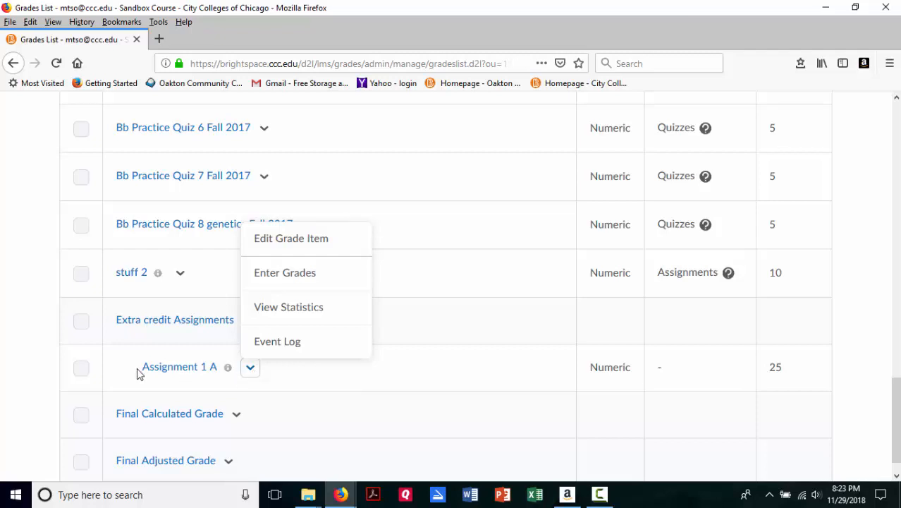
pyautogui.click(68, 364)
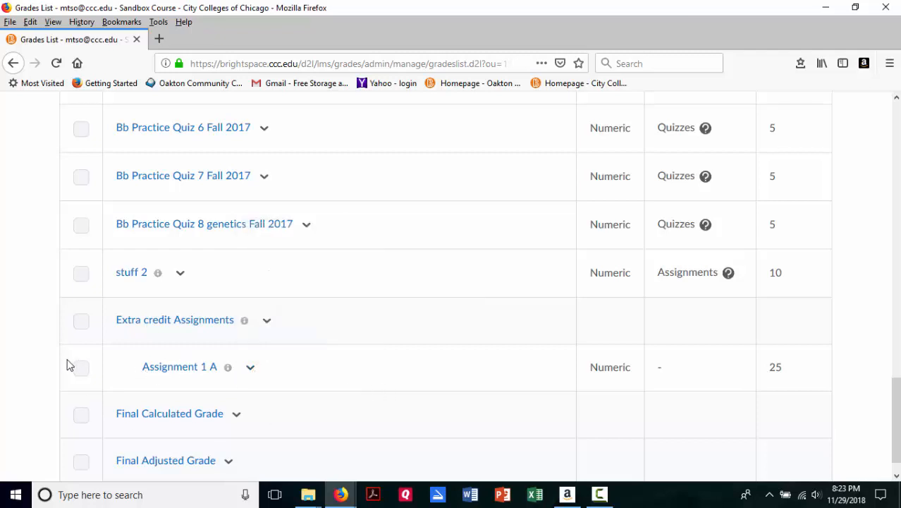
pyautogui.click(251, 373)
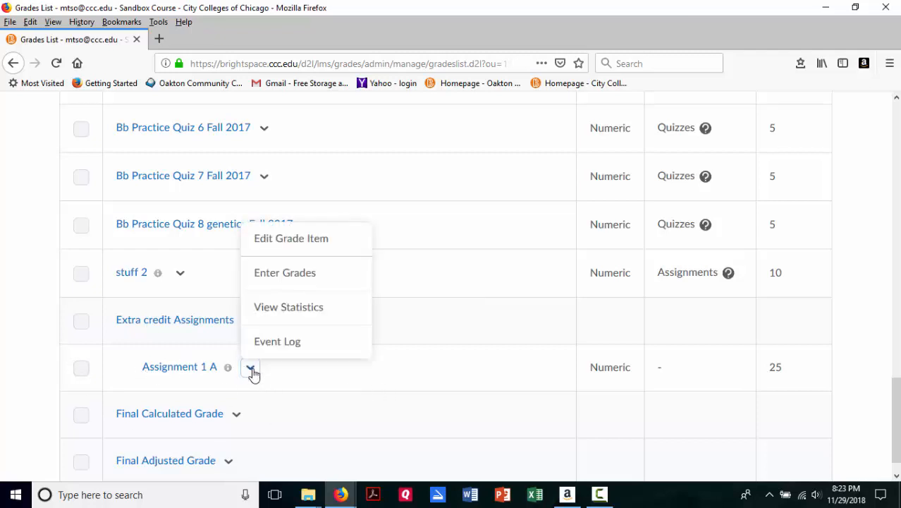
pyautogui.click(278, 248)
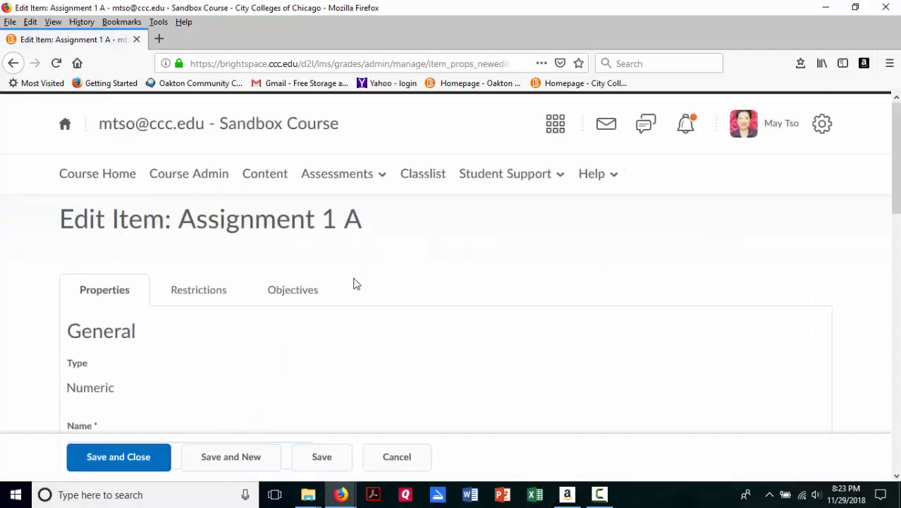
# Step: Open the restrictions of Assignment 1 A and set its visibility to Hide this grade item
pyautogui.scroll(-3, 298, 406)
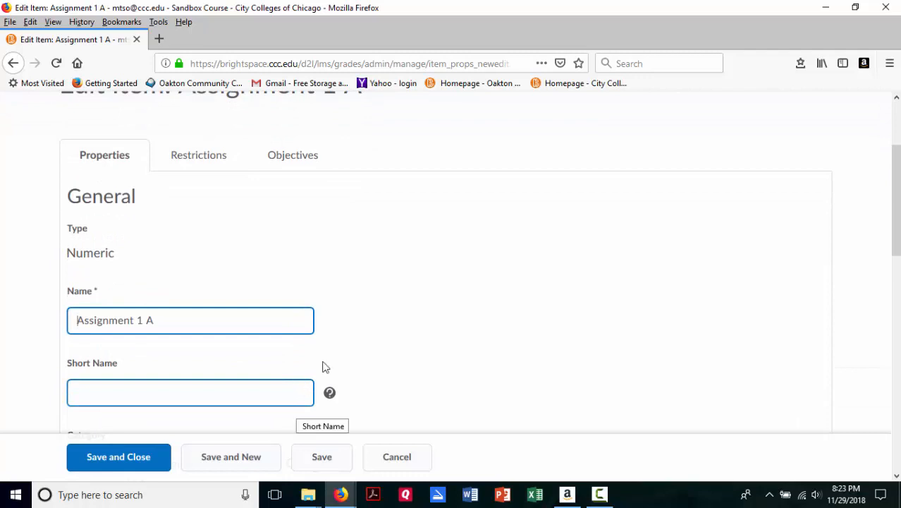
pyautogui.click(191, 157)
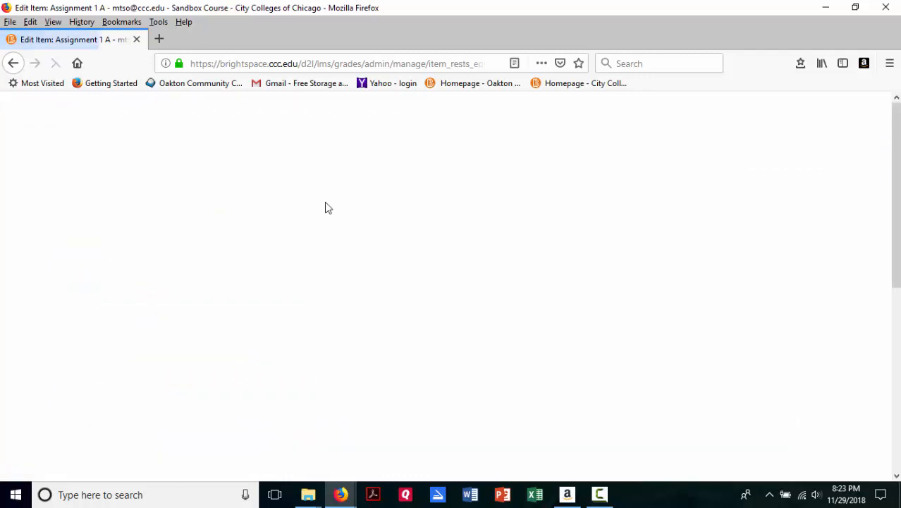
pyautogui.scroll(-3, 342, 282)
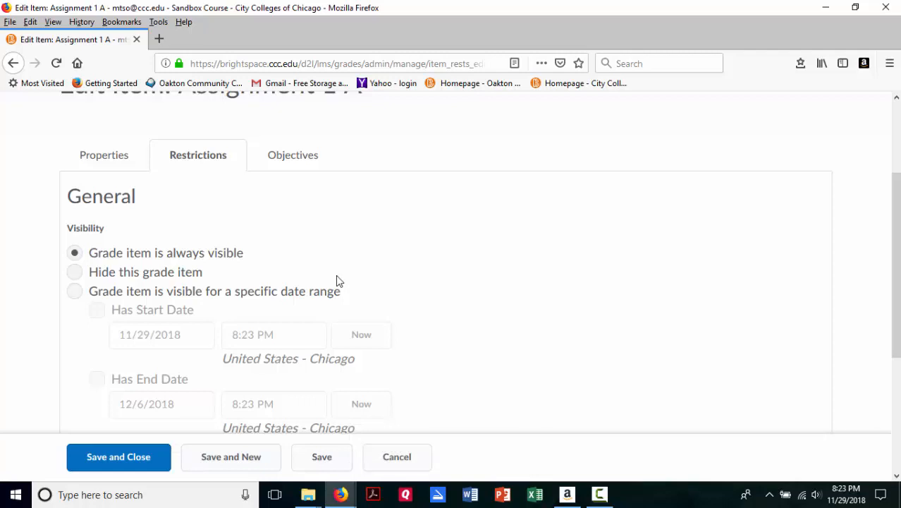
pyautogui.click(73, 272)
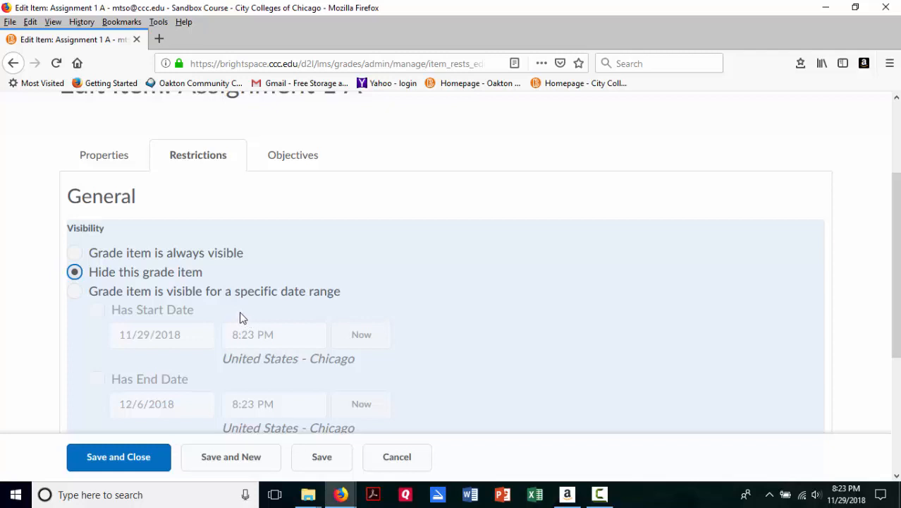
# Step: Try a specific visibility date range for the item, enabling start date 11/29/2018 and end date 12/6/2018
pyautogui.click(74, 291)
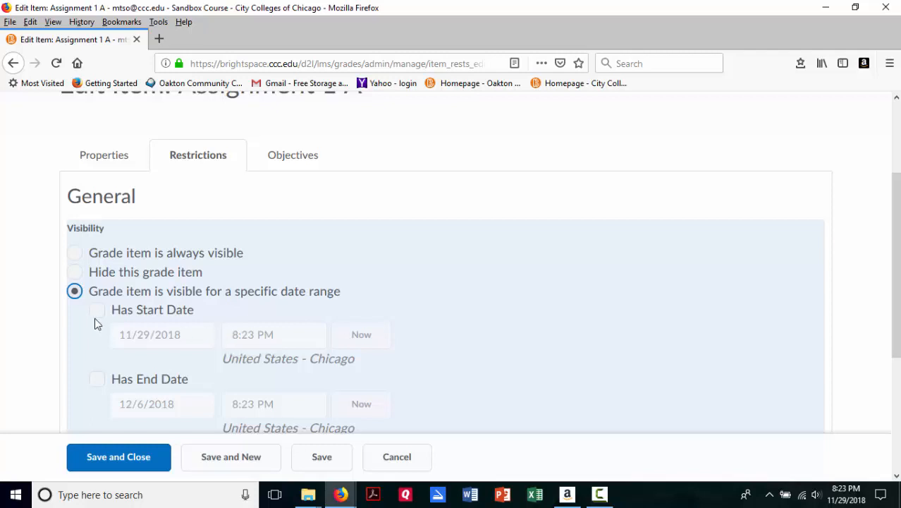
pyautogui.click(96, 311)
pyautogui.click(200, 342)
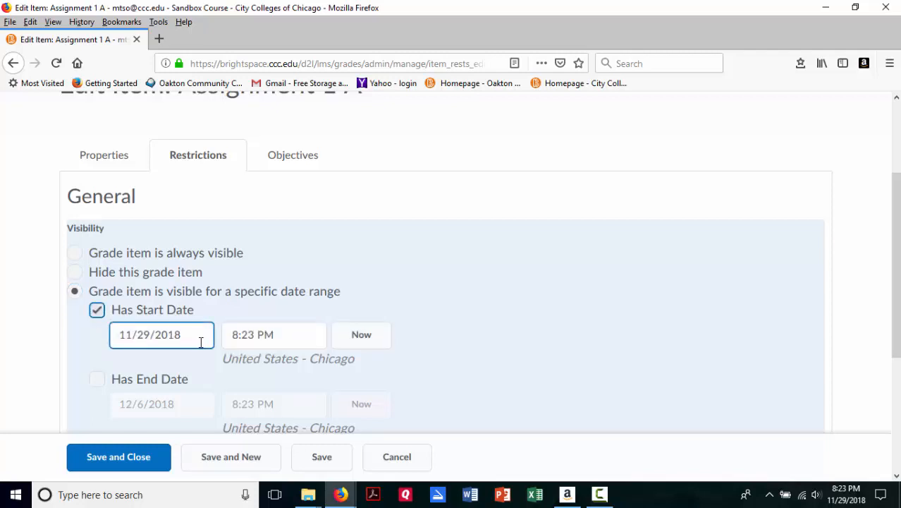
pyautogui.click(98, 383)
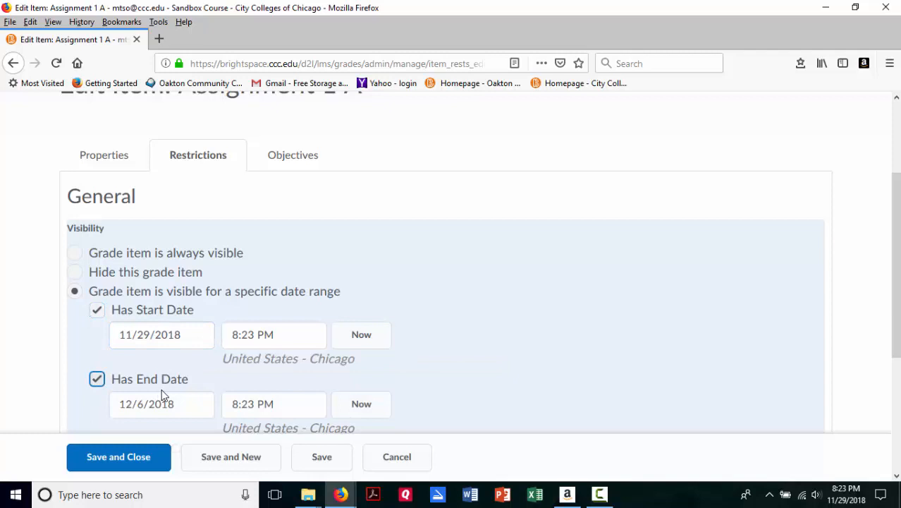
pyautogui.scroll(-3, 162, 395)
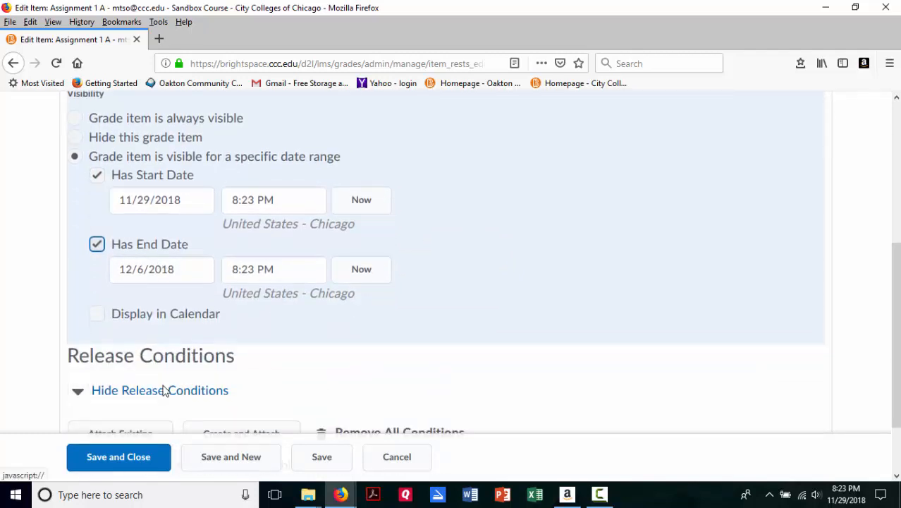
pyautogui.scroll(-2, 163, 392)
pyautogui.scroll(4, 80, 265)
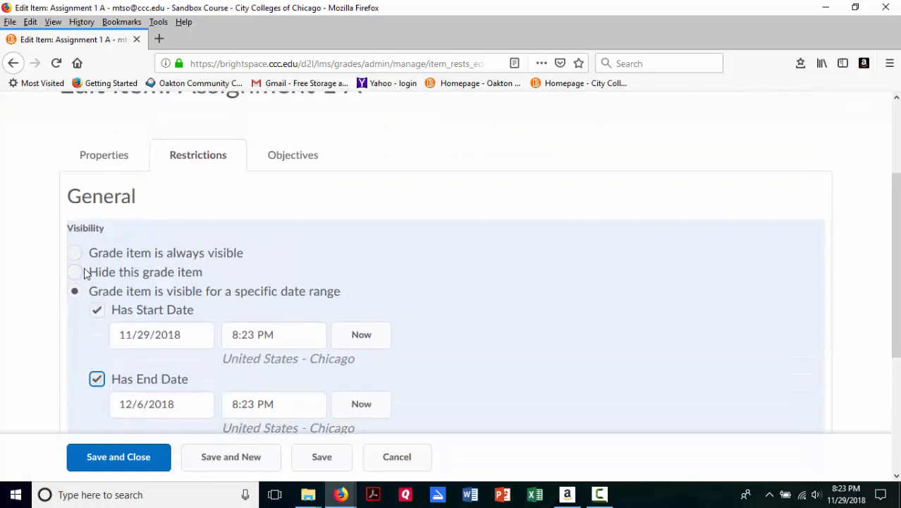
# Step: Set Assignment 1 A to hidden, save and close it, and check its entry in the grades list
pyautogui.click(84, 273)
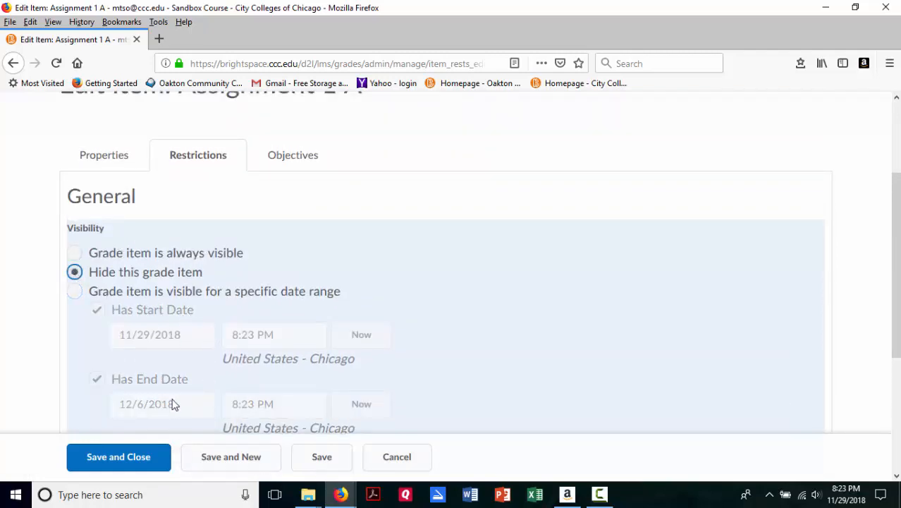
pyautogui.click(133, 459)
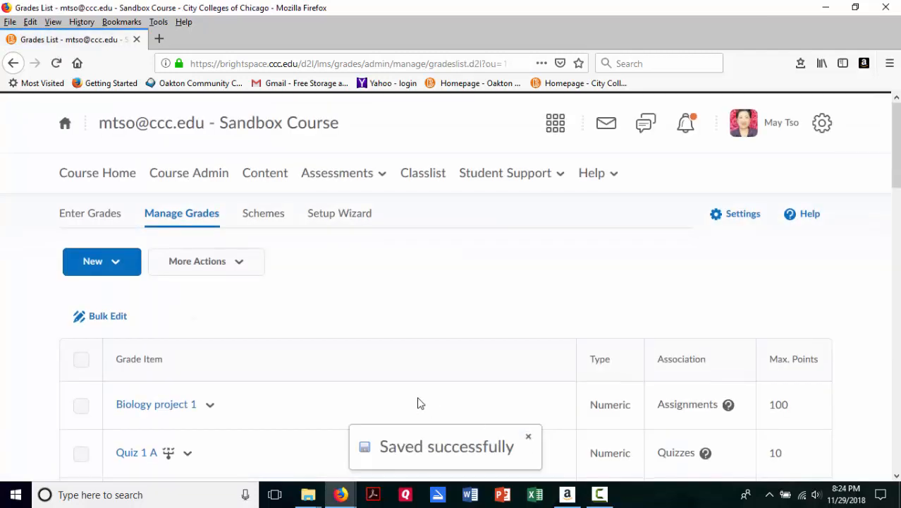
pyautogui.scroll(-15, 322, 358)
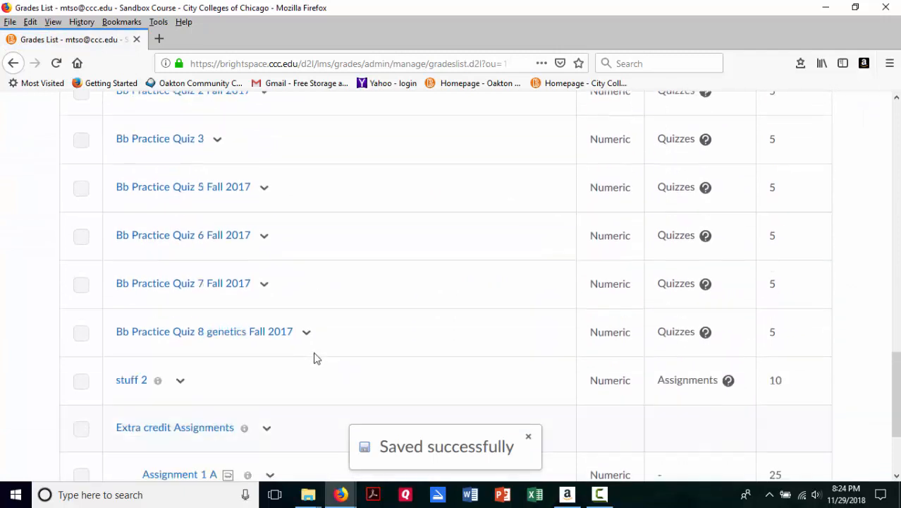
pyautogui.scroll(-3, 315, 358)
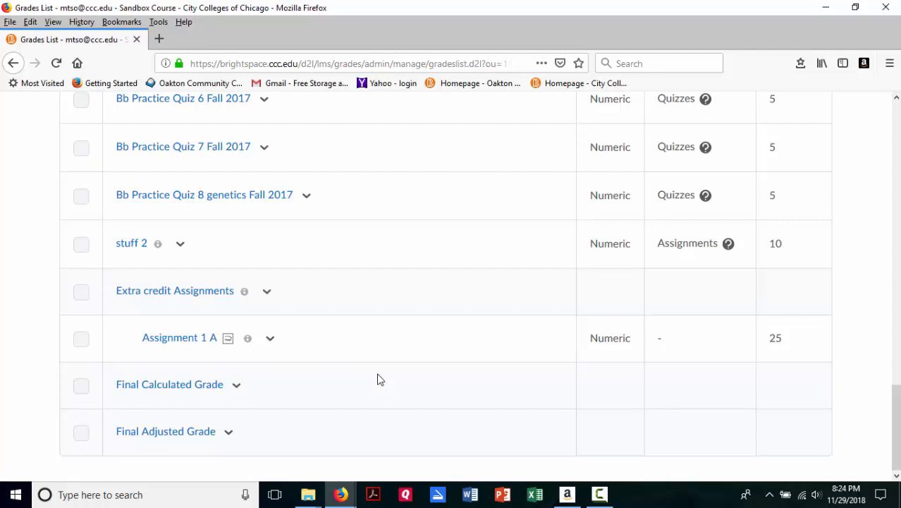
# Step: Reopen the restrictions of Assignment 1 A and set the grade item to always visible
pyautogui.click(270, 339)
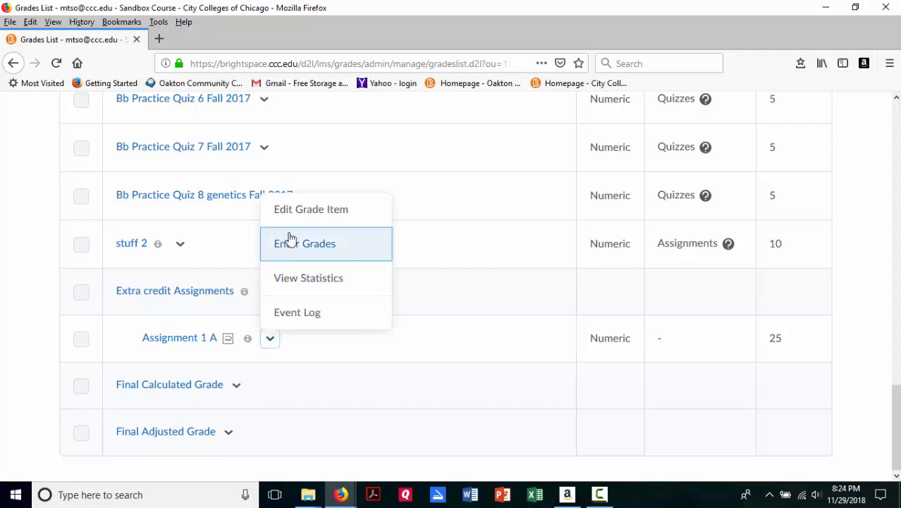
pyautogui.click(300, 211)
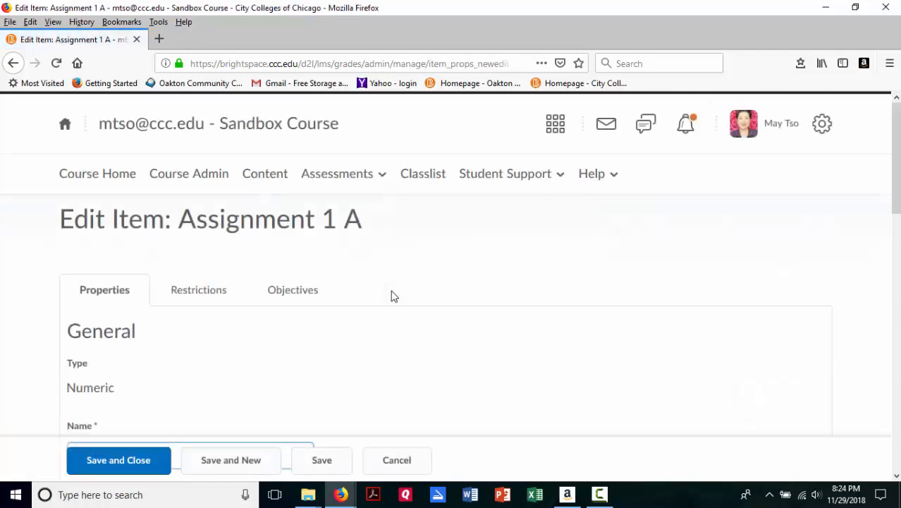
pyautogui.scroll(-2, 394, 296)
pyautogui.click(212, 166)
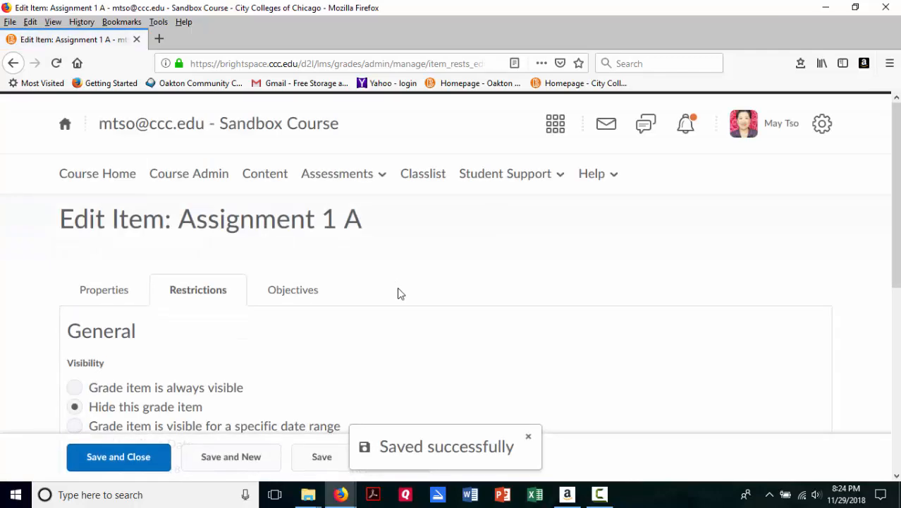
pyautogui.scroll(-6, 399, 293)
pyautogui.scroll(4, 398, 291)
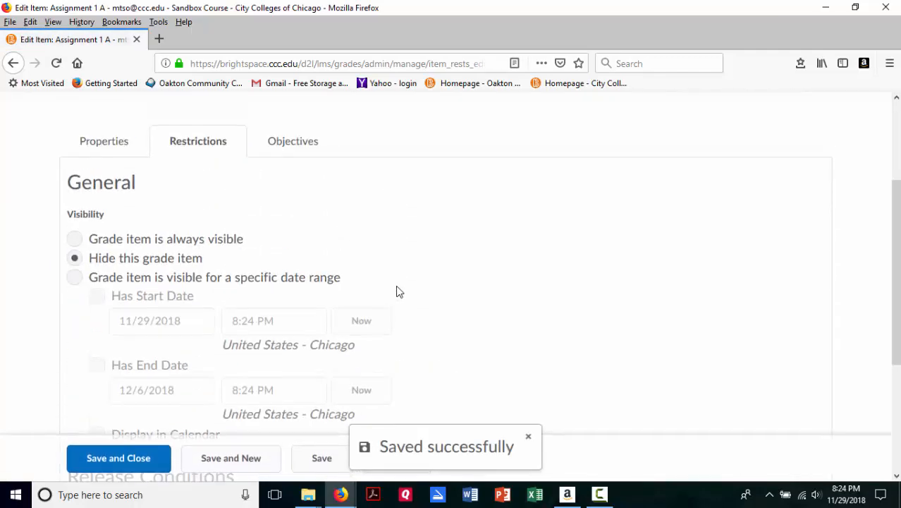
pyautogui.click(75, 239)
# Step: Examine the item's Release Conditions options, collapsing and expanding the section
pyautogui.scroll(-4, 296, 262)
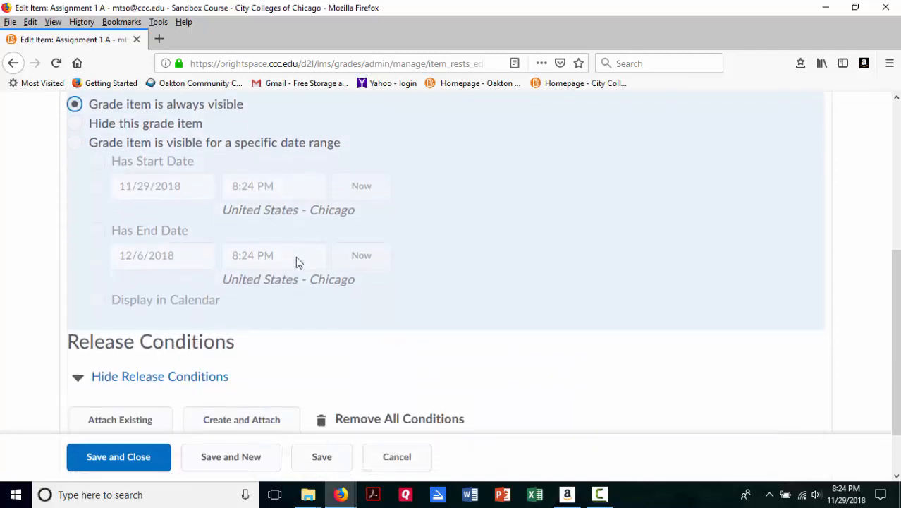
pyautogui.scroll(-2, 295, 261)
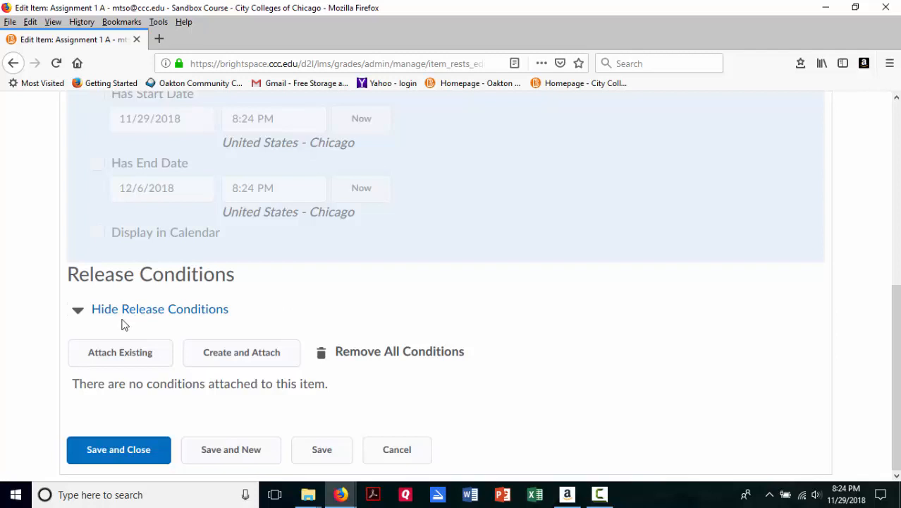
pyautogui.click(75, 312)
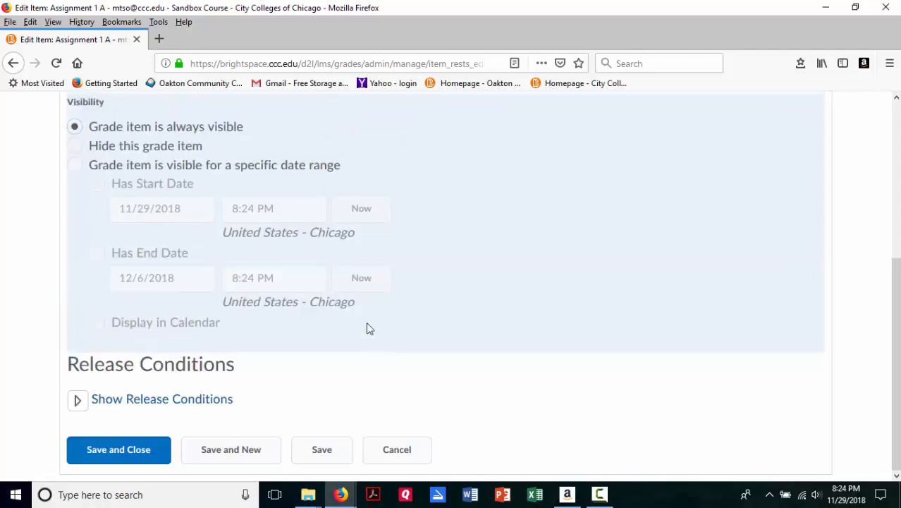
pyautogui.click(77, 402)
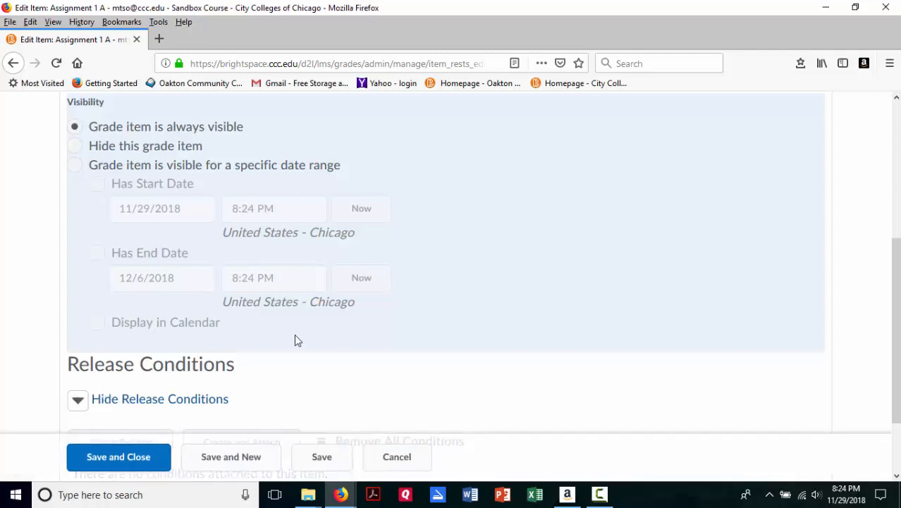
pyautogui.scroll(-2, 296, 340)
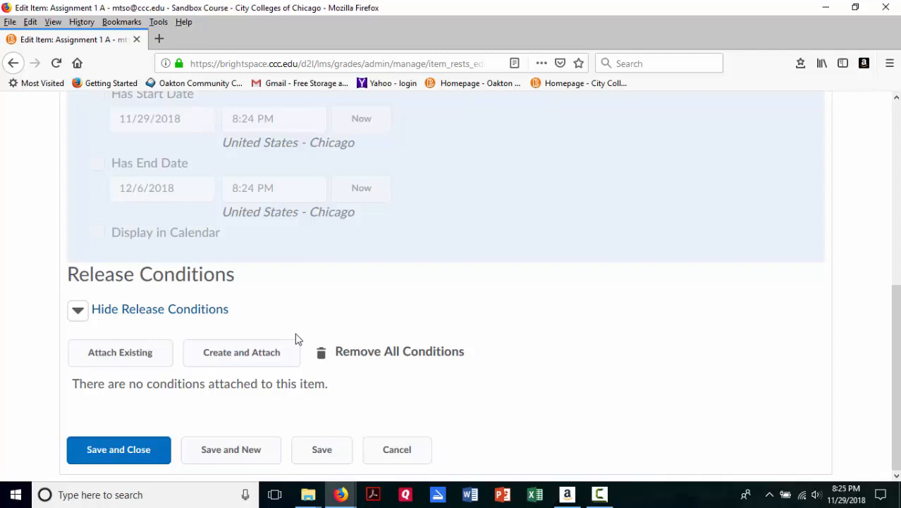
pyautogui.scroll(3, 296, 339)
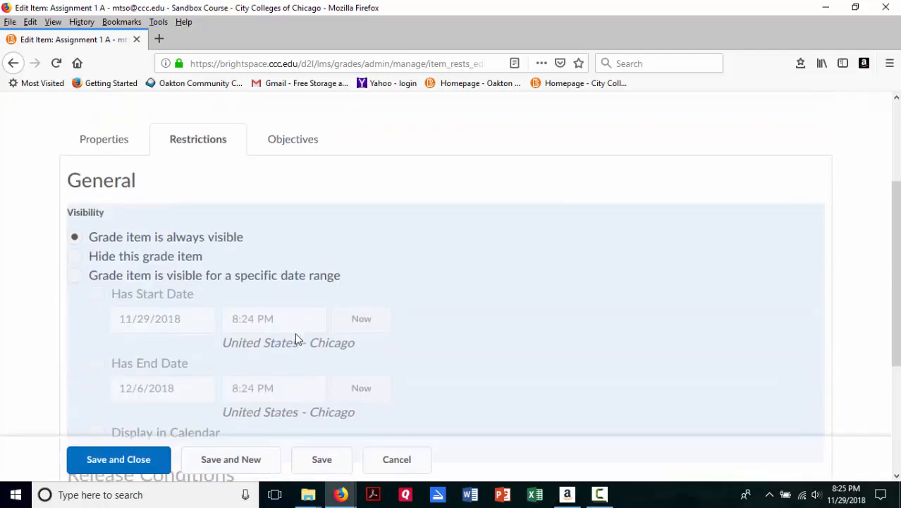
# Step: Review the learning objectives settings of Assignment 1 A, then save and close the item to return to the grades list
pyautogui.click(293, 148)
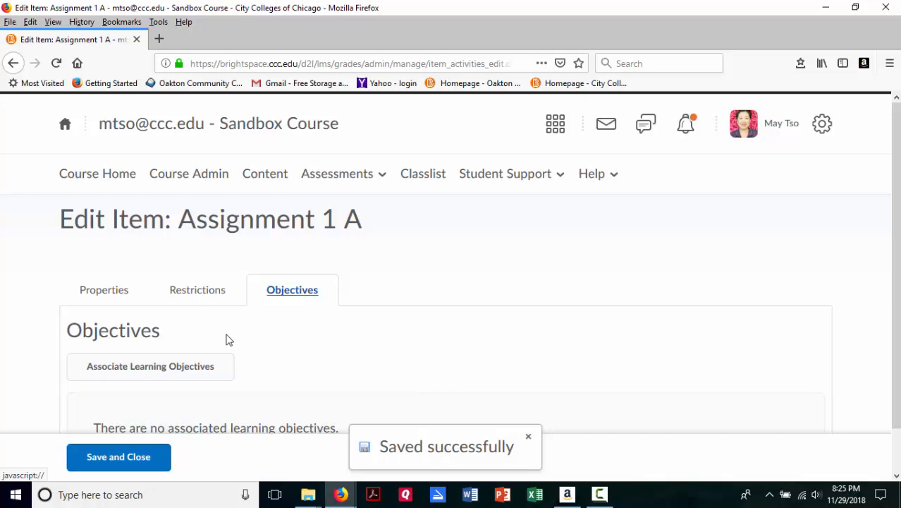
pyautogui.scroll(-1, 229, 339)
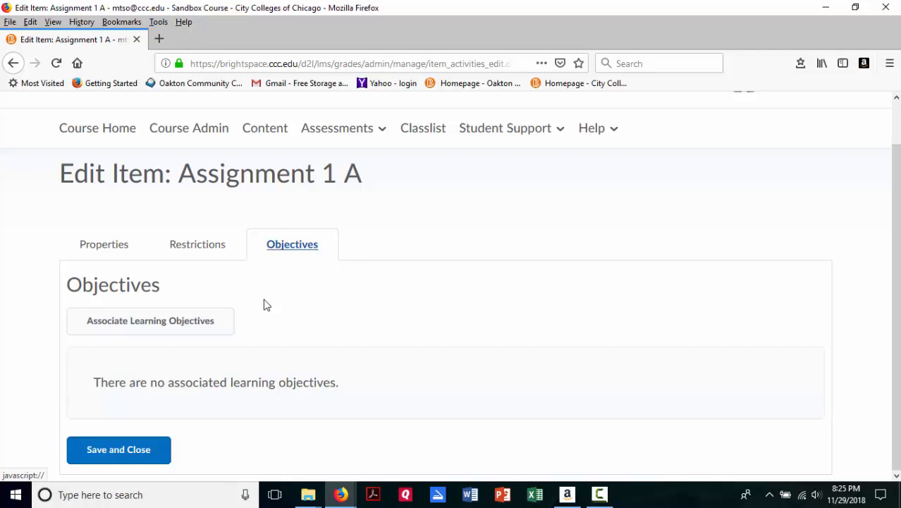
pyautogui.scroll(1, 250, 403)
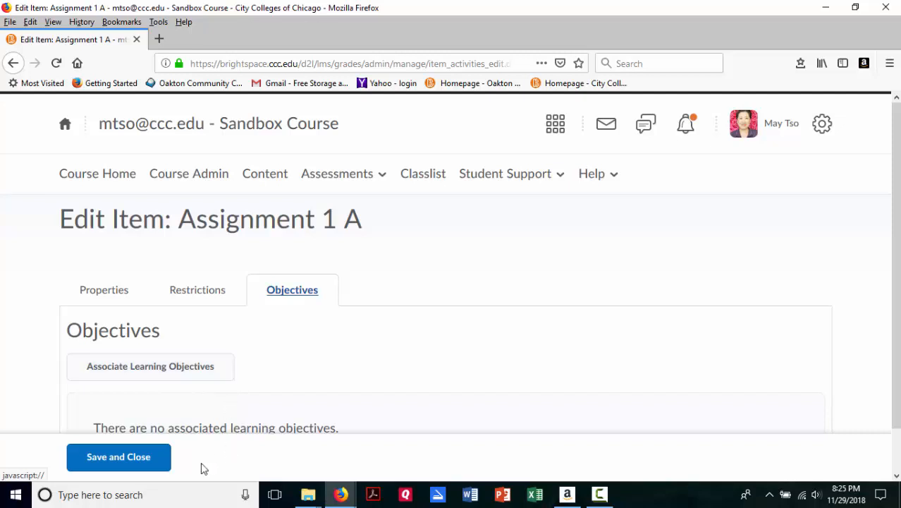
pyautogui.click(133, 458)
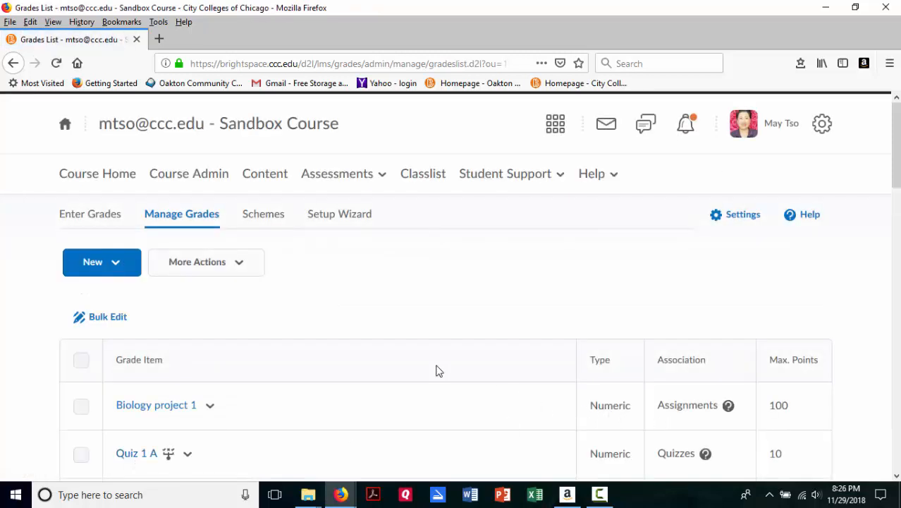
pyautogui.scroll(-3, 436, 370)
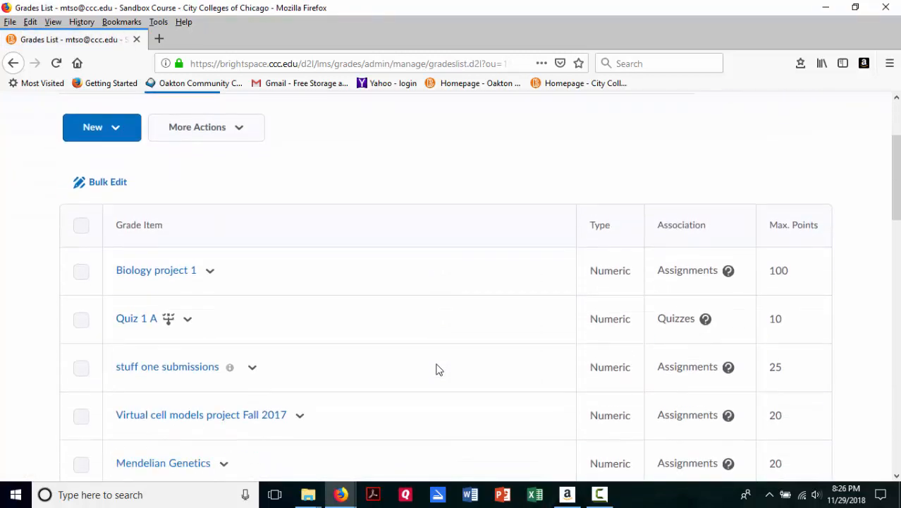